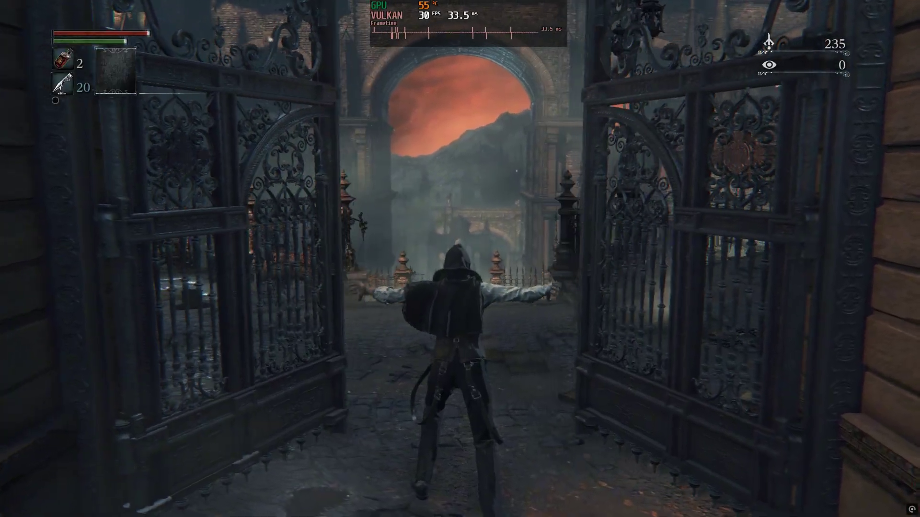
pyautogui.press('w')
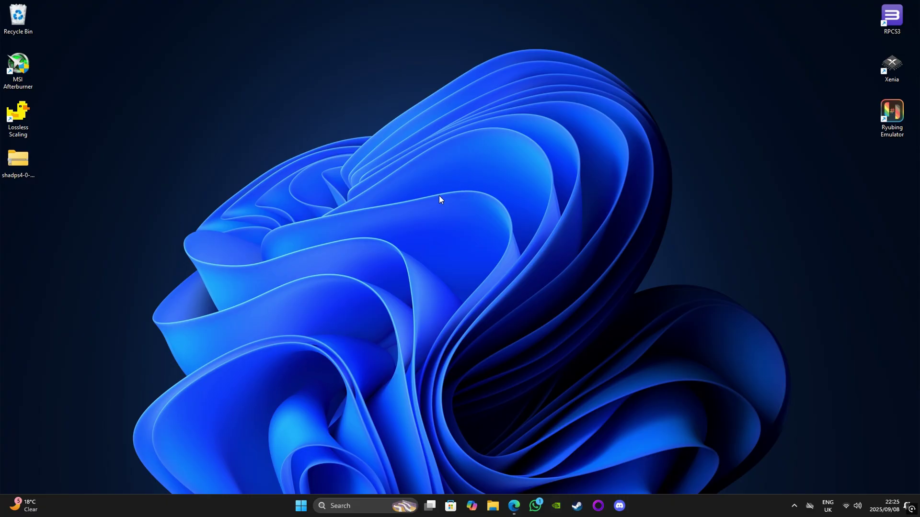
# Create a new desktop folder named "ShadPS4 Installer"
pyautogui.rightClick(438, 196)
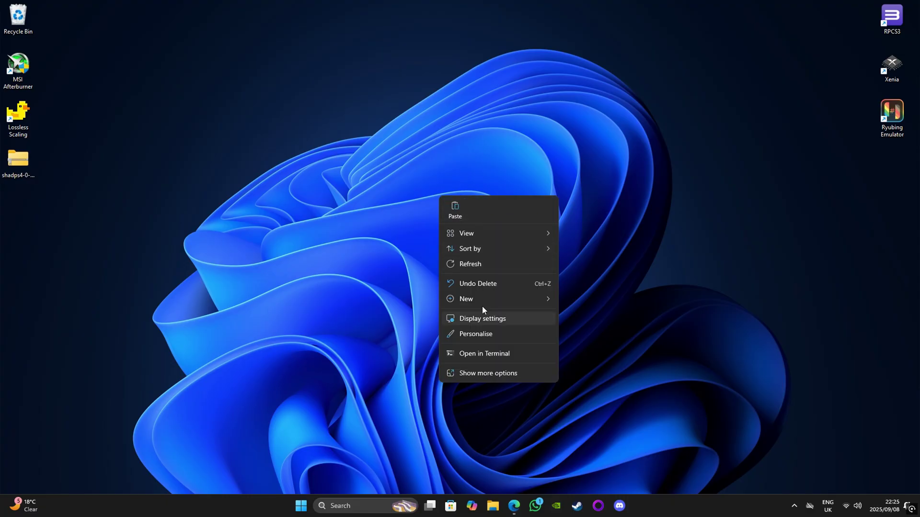
pyautogui.moveTo(481, 297)
pyautogui.click(590, 299)
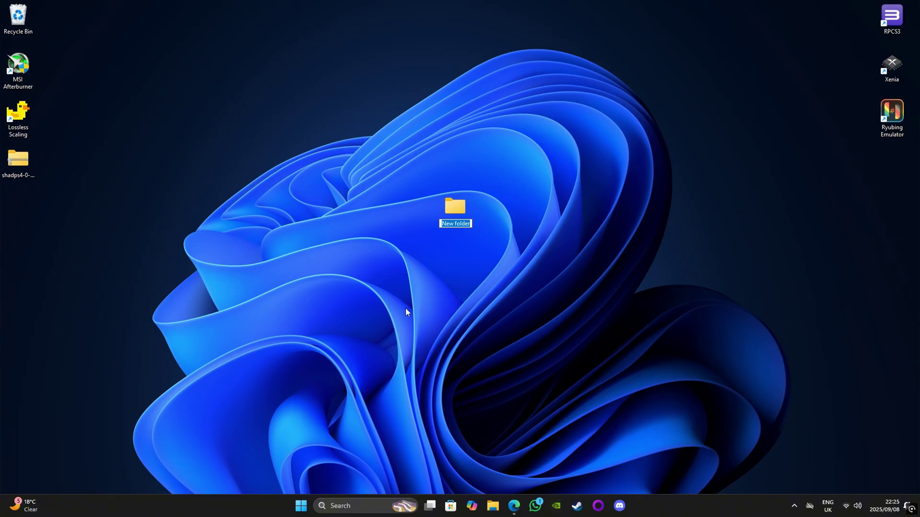
pyautogui.write('ShadPS4 Installer')
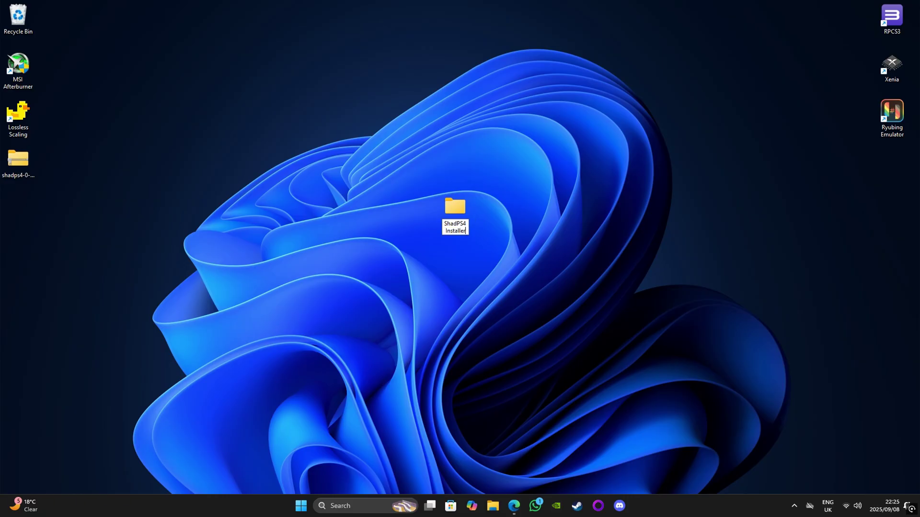
pyautogui.press('Return')
# Extract the full contents of the shadps4-0-6-0 archive into the ShadPS4 Installer folder on the desktop and close the archive
pyautogui.doubleClick(18, 161)
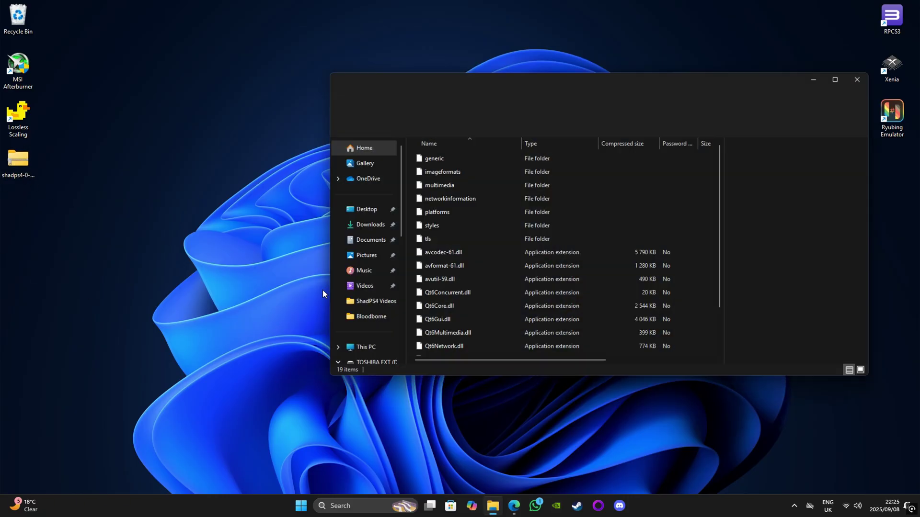
pyautogui.moveTo(501, 87); pyautogui.dragTo(678, 119)
pyautogui.click(594, 195)
pyautogui.scroll(-2, 594, 215)
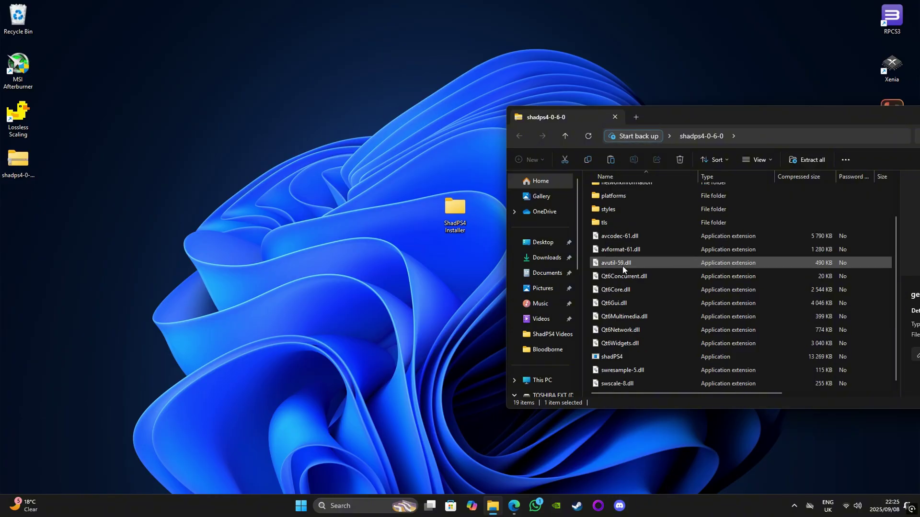
pyautogui.keyDown('shift'); pyautogui.click(605, 385); pyautogui.keyUp('shift')
pyautogui.moveTo(685, 291); pyautogui.dragTo(458, 213)
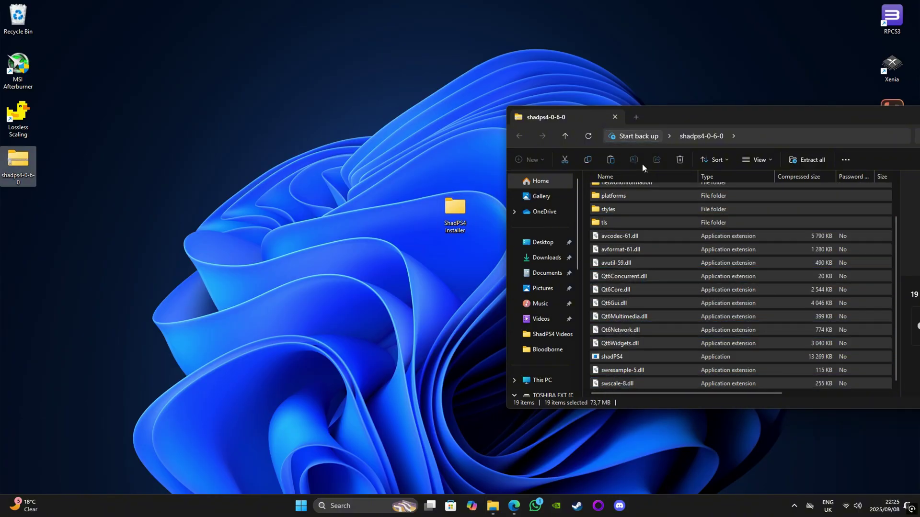
pyautogui.moveTo(768, 117); pyautogui.dragTo(399, 117)
pyautogui.click(663, 117)
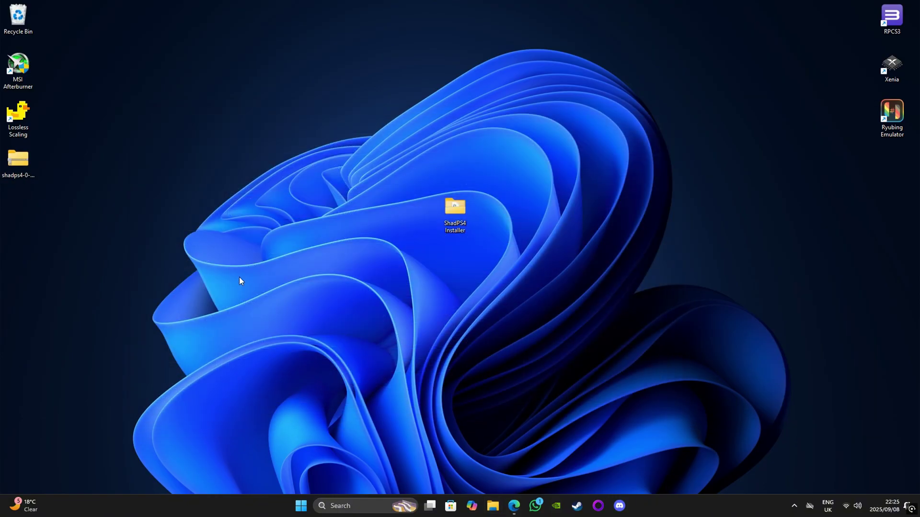
# Delete the shadps4-0-6-0 archive from the desktop and move the ShadPS4 Installer folder to the root of Local Disk (C:)
pyautogui.press('Delete')
pyautogui.moveTo(455, 209); pyautogui.dragTo(18, 254)
pyautogui.press('super+e')
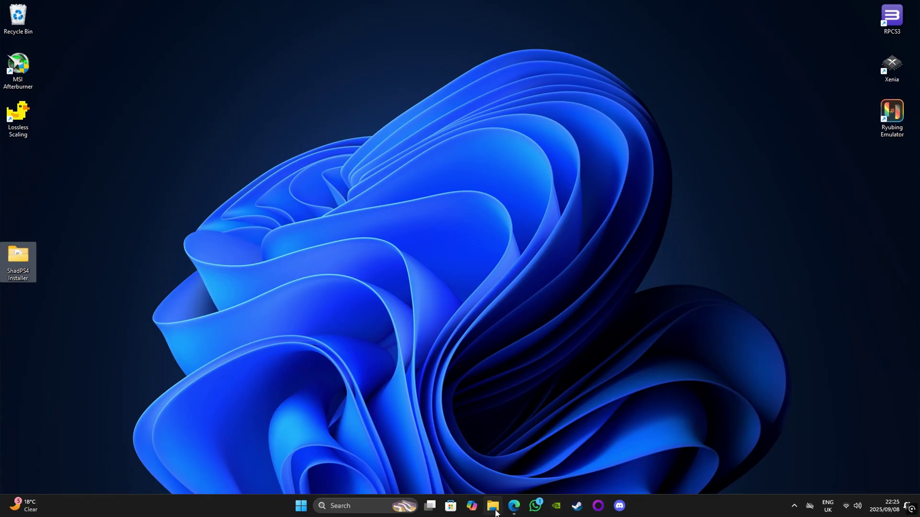
pyautogui.click(173, 383)
pyautogui.doubleClick(258, 203)
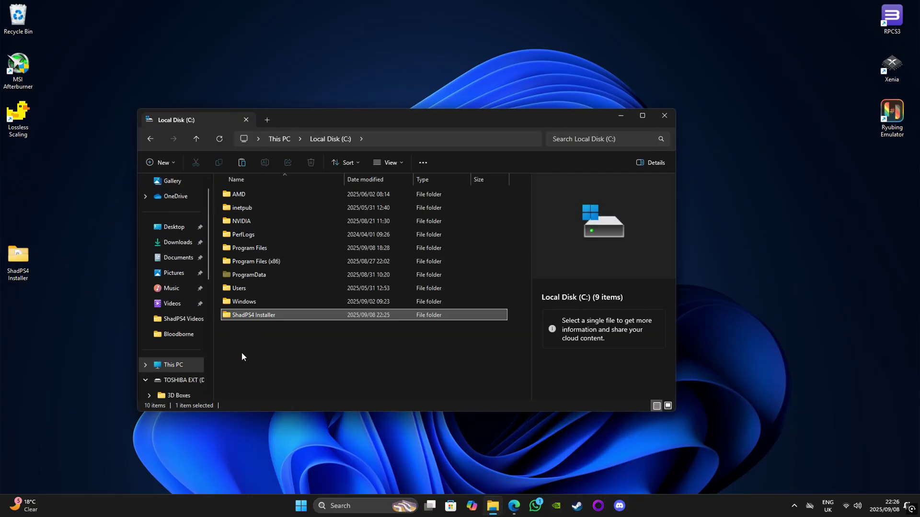
# Create a desktop shortcut to the shadPS4 application in C:\ShadPS4 Installer and close the folder window
pyautogui.doubleClick(244, 315)
pyautogui.scroll(-1, 243, 319)
pyautogui.rightClick(251, 369)
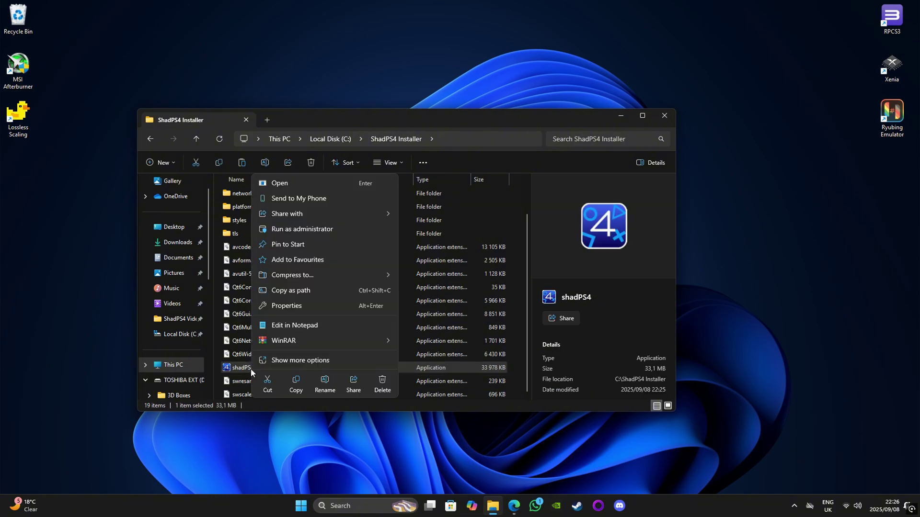
pyautogui.click(300, 361)
pyautogui.moveTo(335, 288)
pyautogui.click(421, 309)
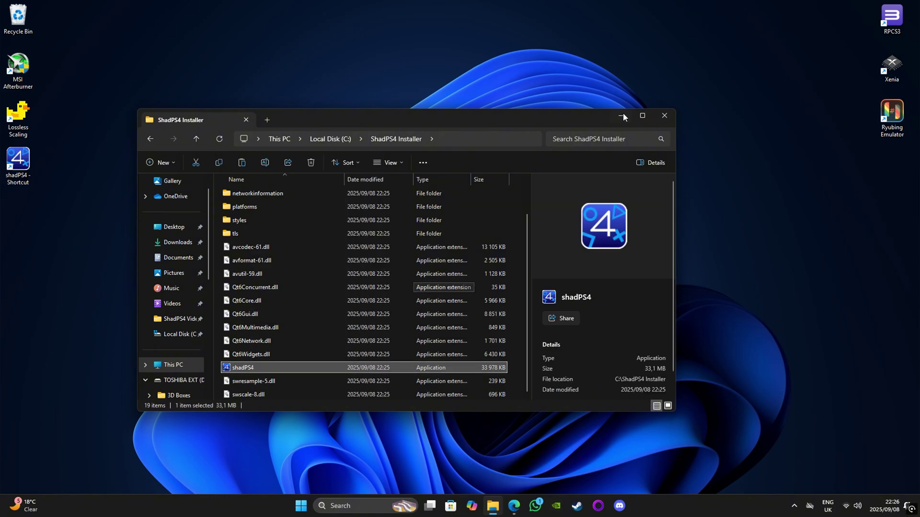
pyautogui.click(663, 116)
# Rename the shadPS4 desktop shortcut to "ShadPS4 Installer" and place it beneath the Ryubing Emulator icon
pyautogui.moveTo(17, 160); pyautogui.dragTo(203, 229)
pyautogui.press('F2')
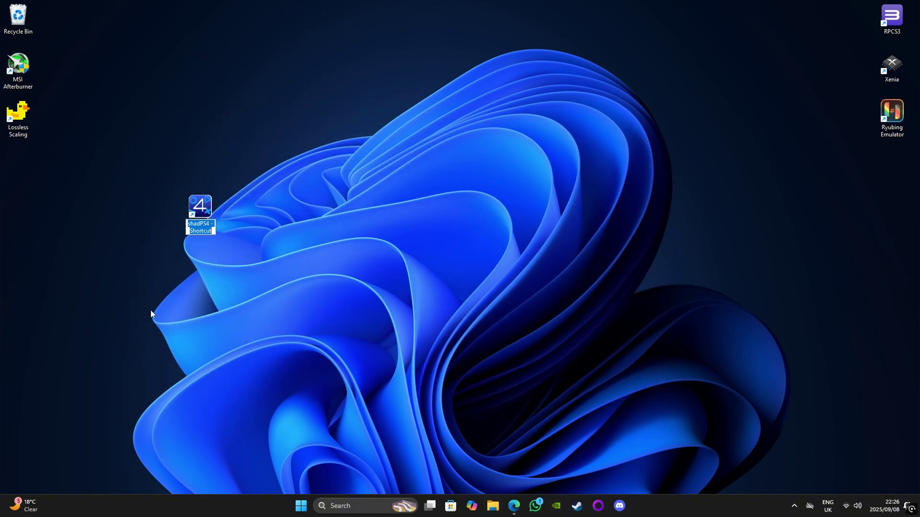
pyautogui.write('ShadPS4 Installer')
pyautogui.press('Return')
pyautogui.moveTo(200, 210); pyautogui.dragTo(887, 157)
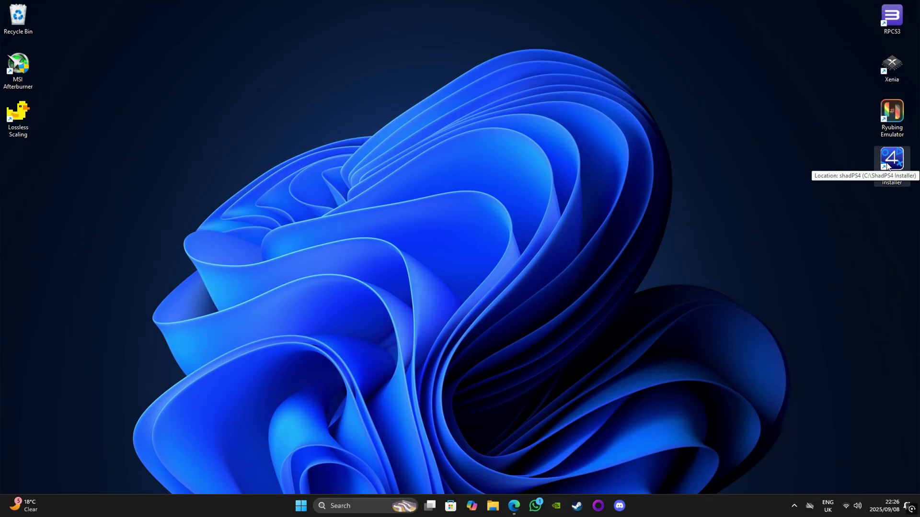
# Launch ShadPS4 Installer and set its games directory to a new folder named "games" inside C:\ShadPS4 Installer
pyautogui.doubleClick(887, 166)
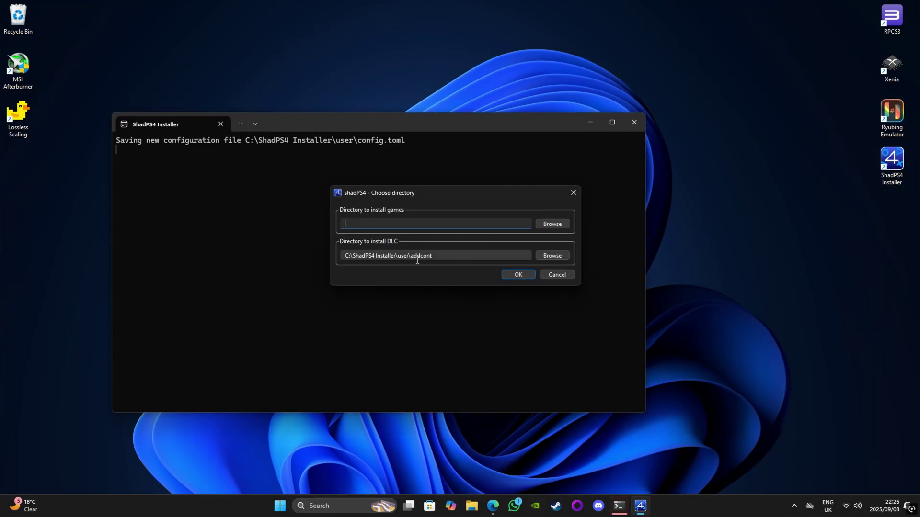
pyautogui.click(552, 225)
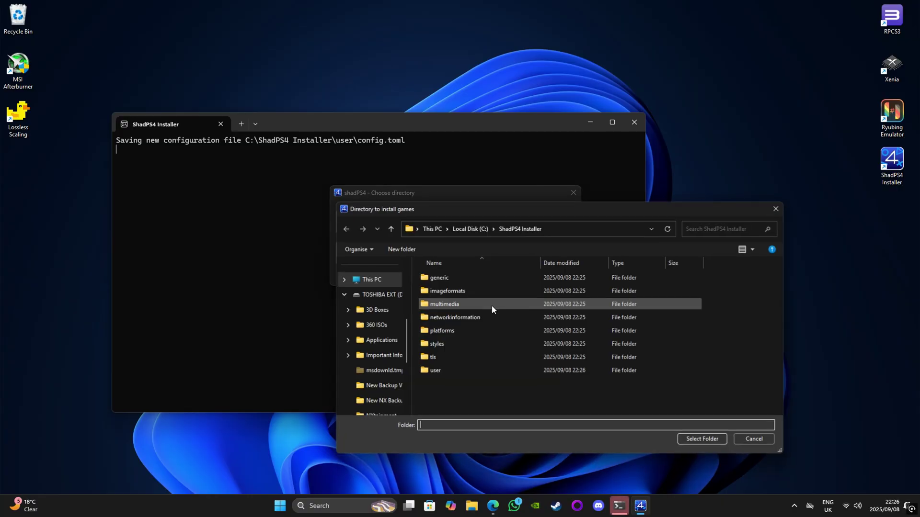
pyautogui.rightClick(426, 400)
pyautogui.moveTo(469, 370)
pyautogui.click(553, 375)
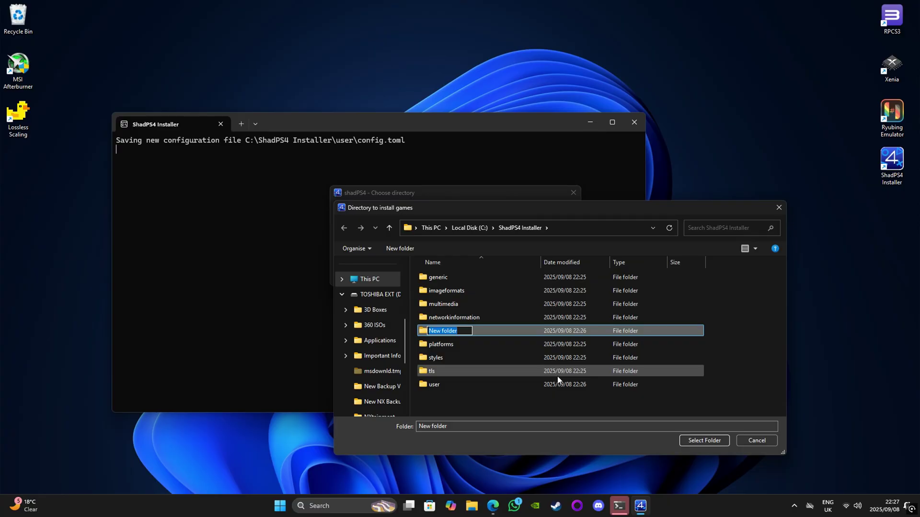
pyautogui.write('games')
pyautogui.press('Return')
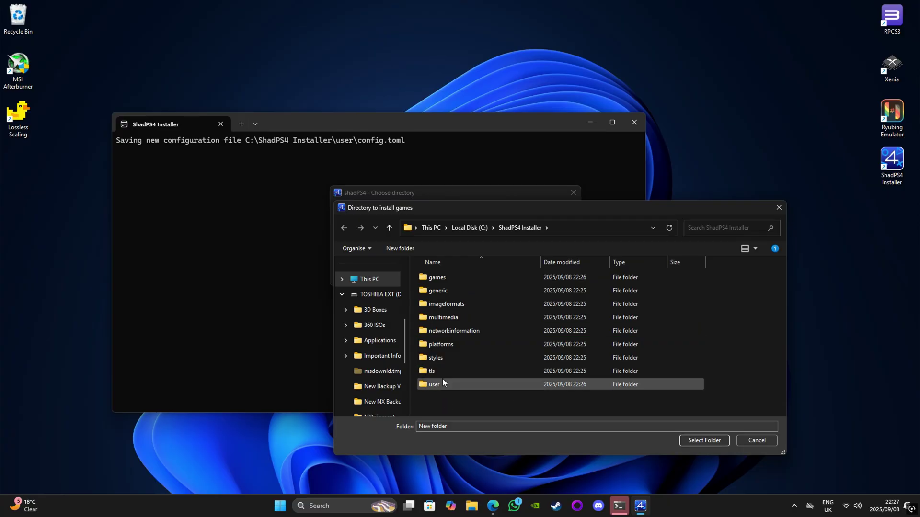
pyautogui.click(439, 277)
pyautogui.click(710, 441)
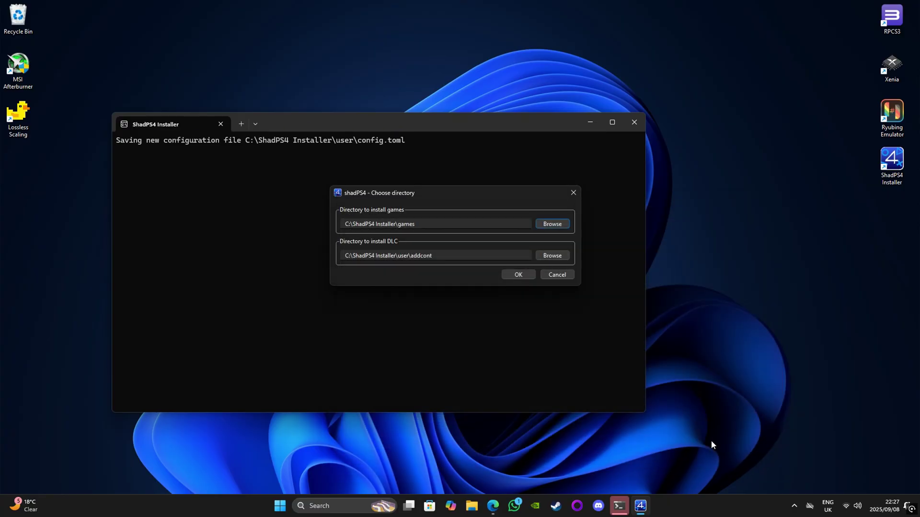
# Set the DLC directory to a new folder named "updates" inside C:\ShadPS4 Installer and accept both directories
pyautogui.click(555, 256)
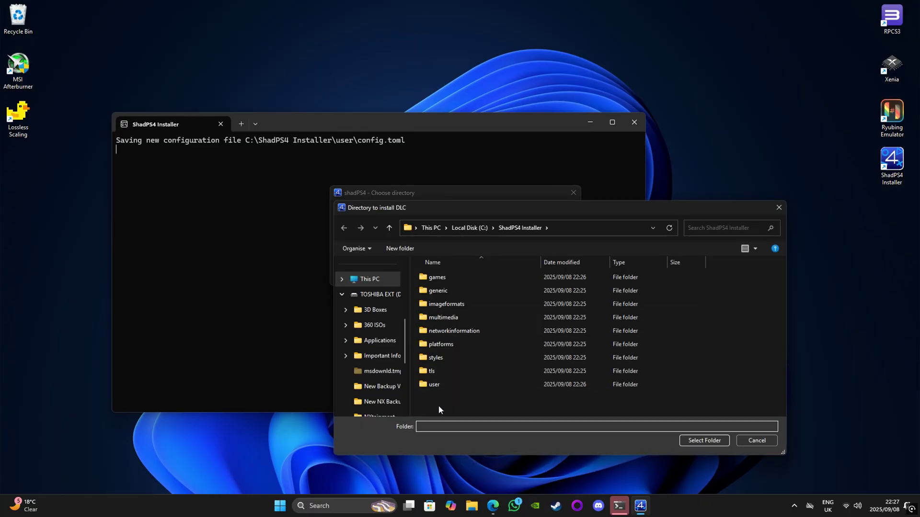
pyautogui.rightClick(441, 407)
pyautogui.moveTo(504, 385)
pyautogui.click(571, 384)
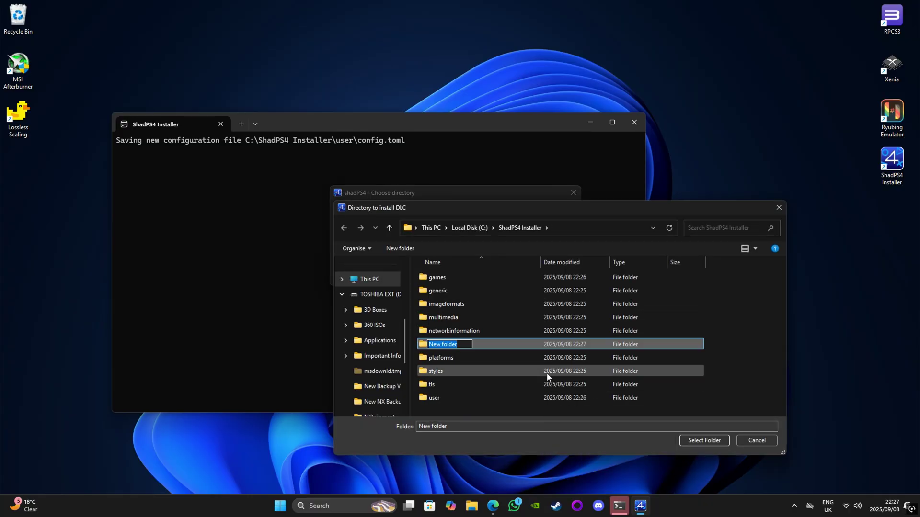
pyautogui.write('updates')
pyautogui.press('Return')
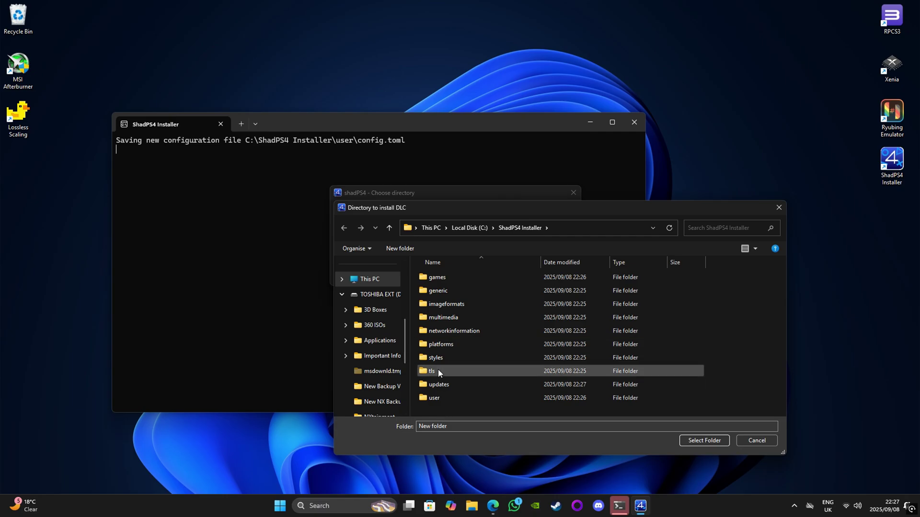
pyautogui.click(443, 385)
pyautogui.click(706, 440)
pyautogui.click(520, 273)
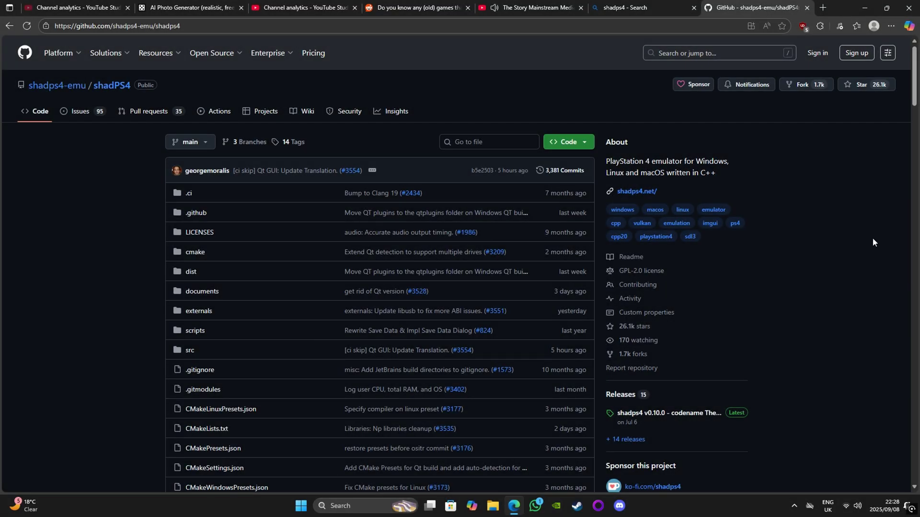
# In the browser, download shadps4-win64-qt-0.10.0.zip from the v0.10.0 release assets of the shadPS4 GitHub repository
pyautogui.click(620, 440)
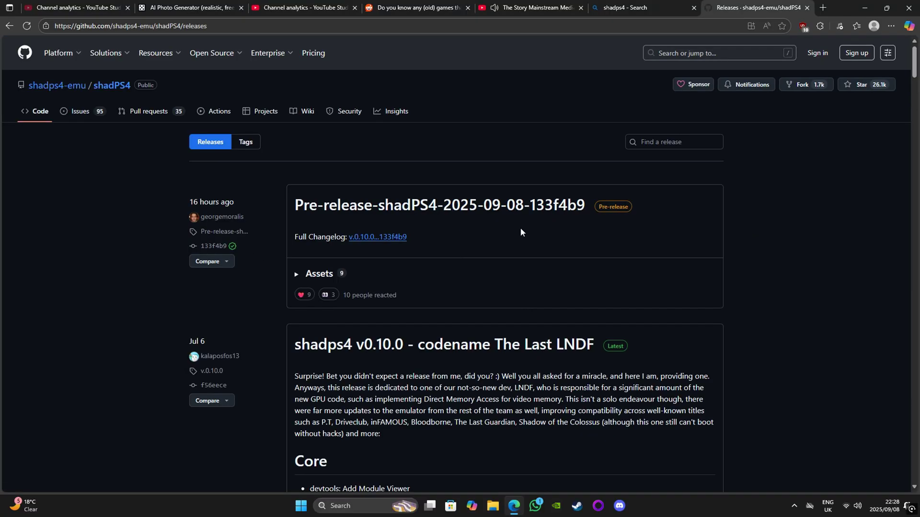
pyautogui.scroll(-20, 521, 232)
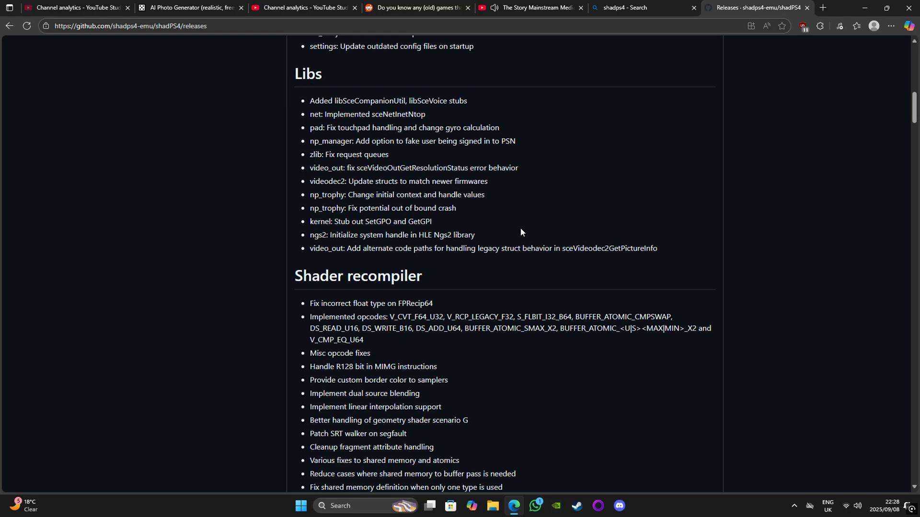
pyautogui.scroll(-8, 521, 232)
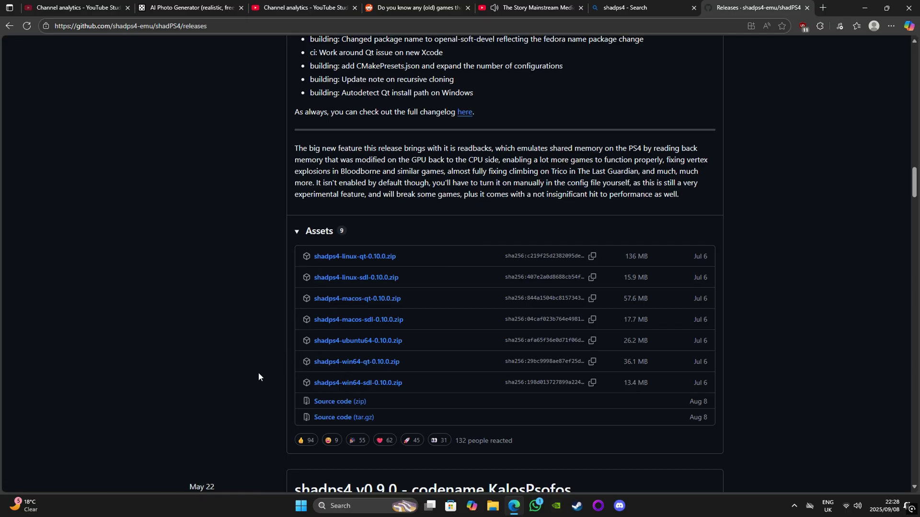
pyautogui.click(347, 365)
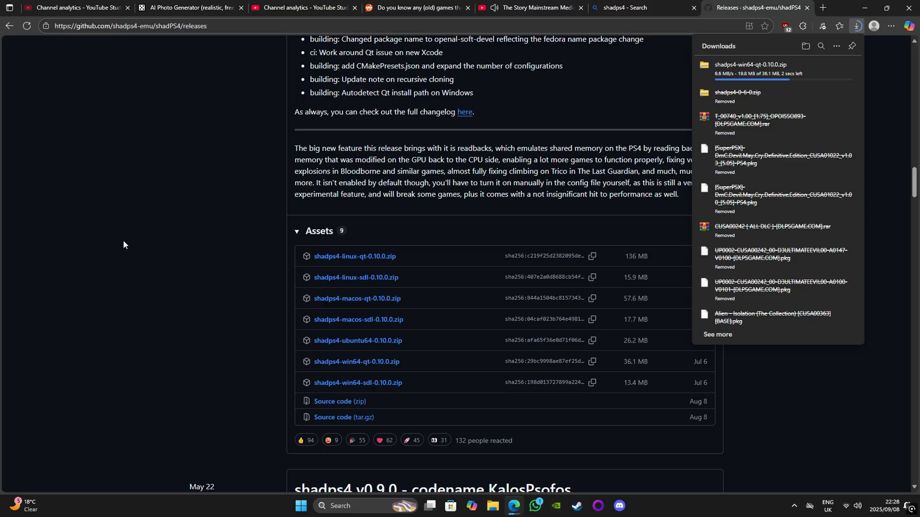
# Create a desktop folder named "ShadPS4 Main" and place it near the downloaded archive
pyautogui.rightClick(427, 256)
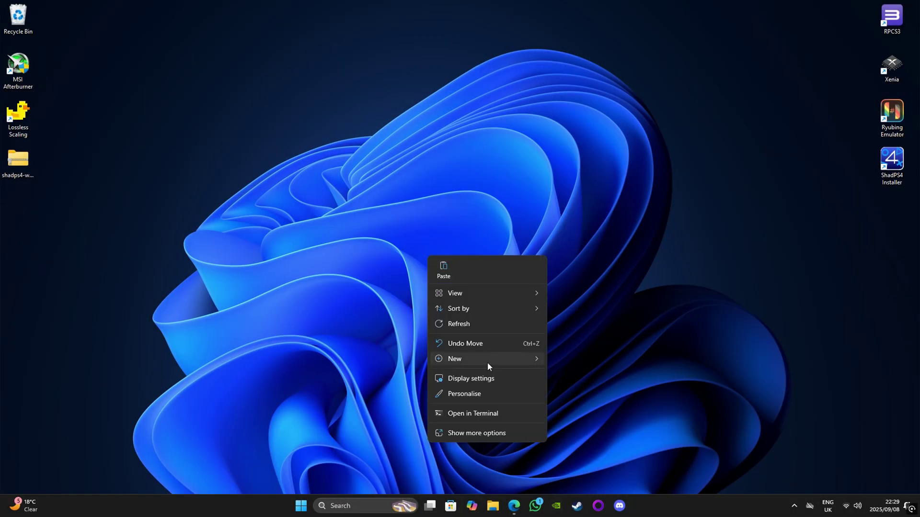
pyautogui.moveTo(487, 367)
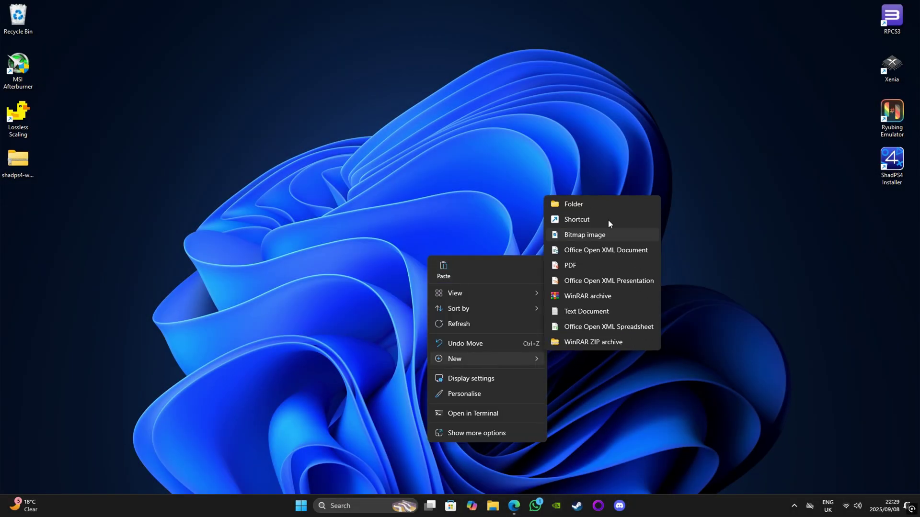
pyautogui.click(611, 204)
pyautogui.write('ShadPS4 Main')
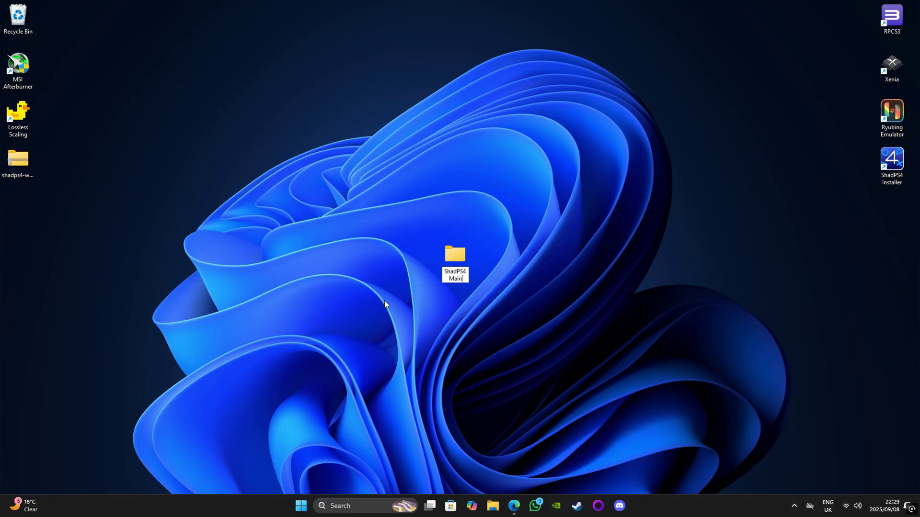
pyautogui.press('Return')
pyautogui.moveTo(457, 261); pyautogui.dragTo(130, 261)
# Extract the full contents of the shadps4-win64-qt-0.10.0 archive into the ShadPS4 Main folder on the desktop and close the archive
pyautogui.doubleClick(18, 158)
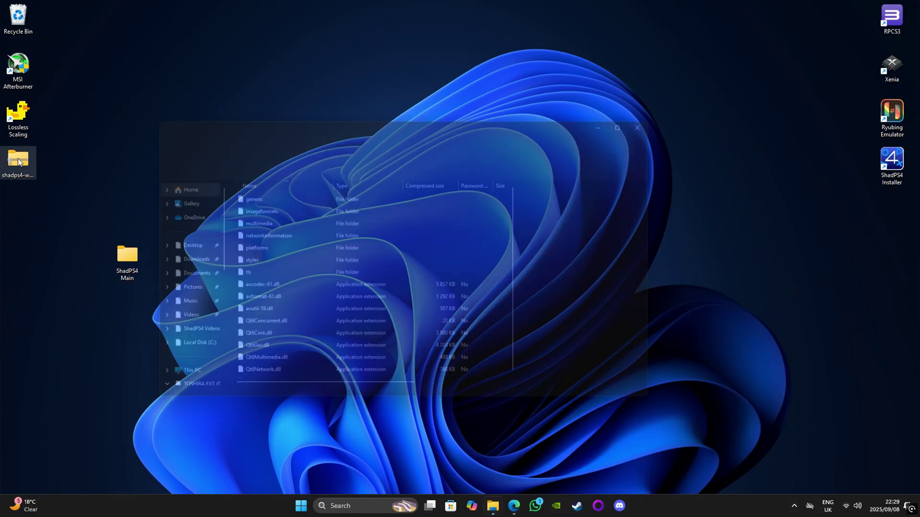
pyautogui.moveTo(314, 119); pyautogui.dragTo(495, 118)
pyautogui.click(424, 190)
pyautogui.scroll(-1, 444, 253)
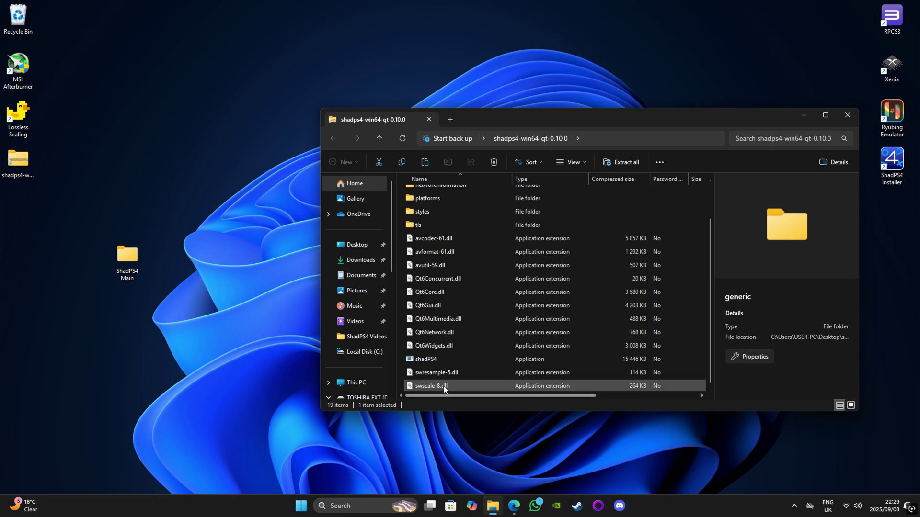
pyautogui.moveTo(546, 312); pyautogui.dragTo(536, 275)
pyautogui.scroll(1, 460, 264)
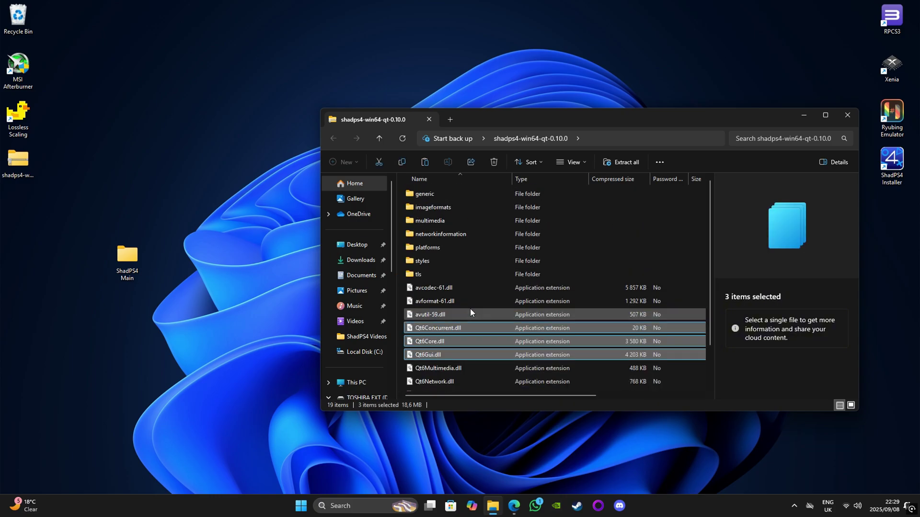
pyautogui.click(417, 191)
pyautogui.scroll(-1, 432, 287)
pyautogui.keyDown('shift'); pyautogui.click(455, 386); pyautogui.keyUp('shift')
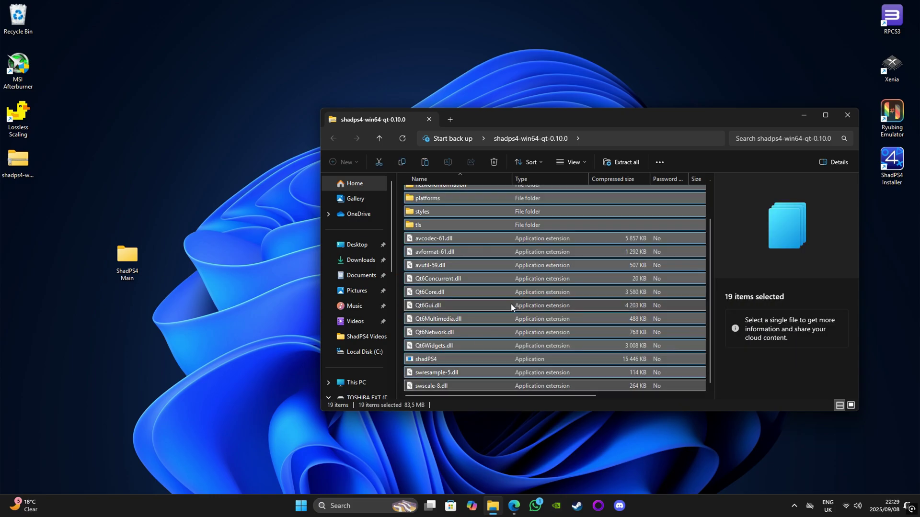
pyautogui.moveTo(511, 303); pyautogui.dragTo(128, 261)
pyautogui.click(847, 115)
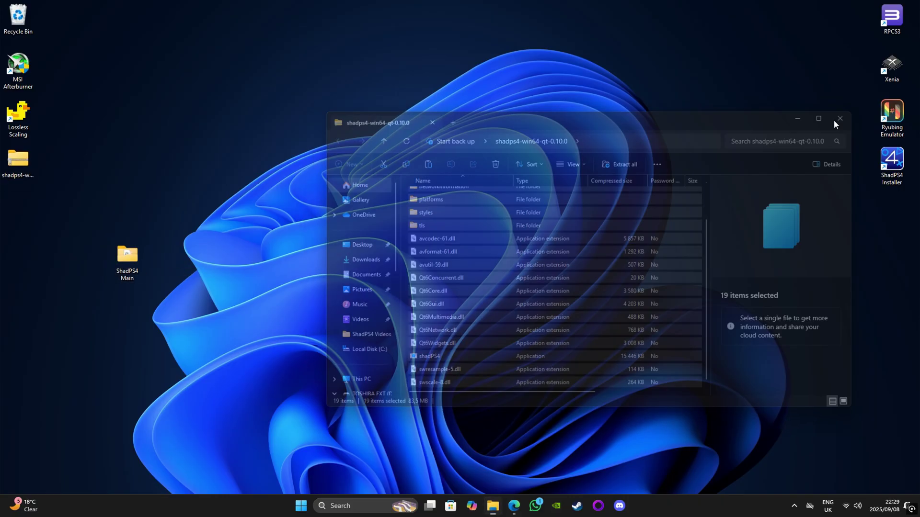
# Delete the shadps4-win64-qt-0.10.0 archive from the desktop and check the extracted contents of the ShadPS4 Main folder
pyautogui.press('Delete')
pyautogui.doubleClick(119, 260)
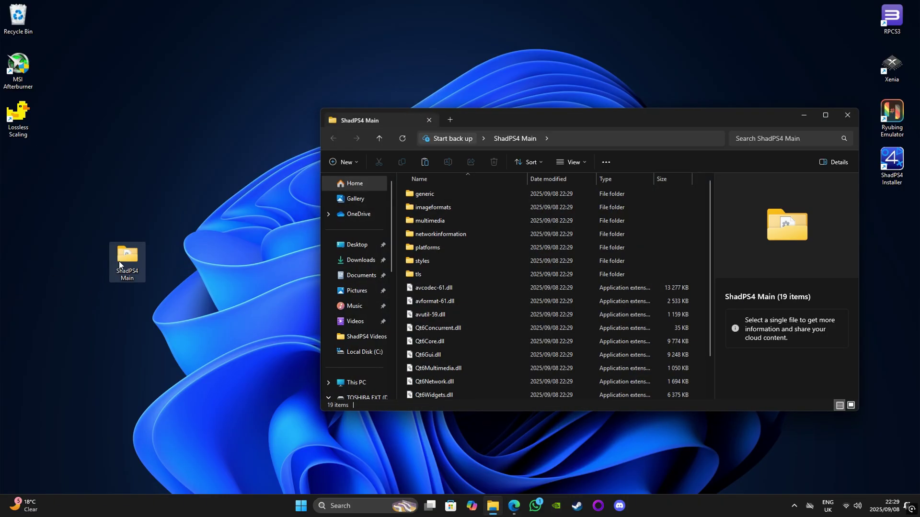
pyautogui.click(848, 115)
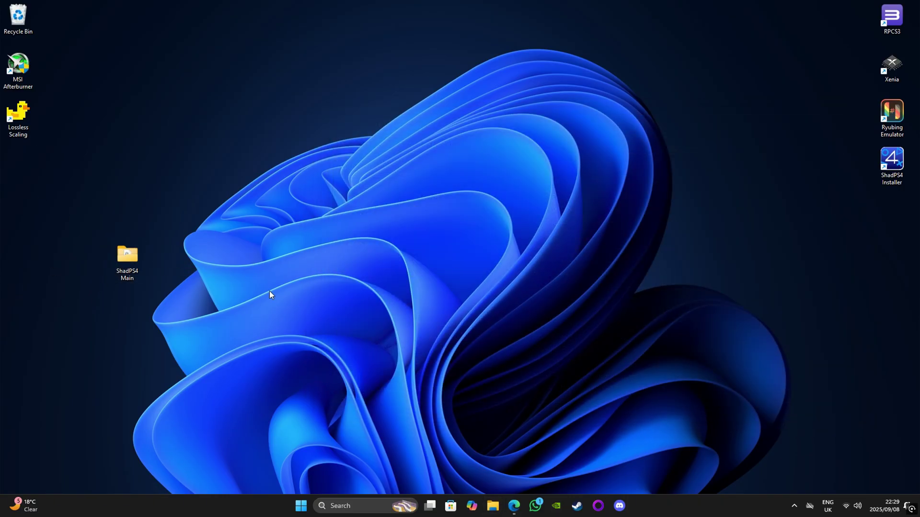
# Move the ShadPS4 Main folder from the desktop to the root of Local Disk (C:)
pyautogui.click(492, 506)
pyautogui.click(356, 381)
pyautogui.doubleClick(460, 210)
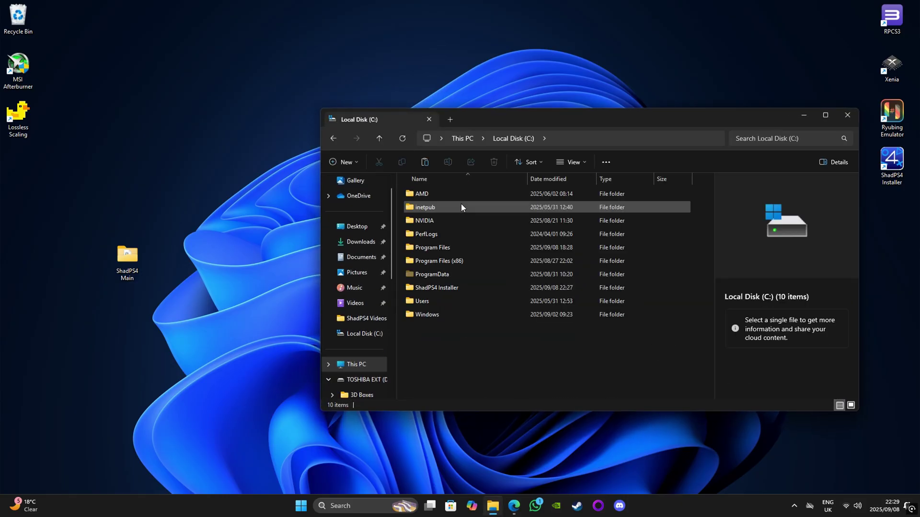
pyautogui.moveTo(127, 257); pyautogui.dragTo(430, 352)
# Create a desktop shortcut to the shadPS4 application in C:\ShadPS4 Main
pyautogui.doubleClick(430, 327)
pyautogui.scroll(-1, 432, 329)
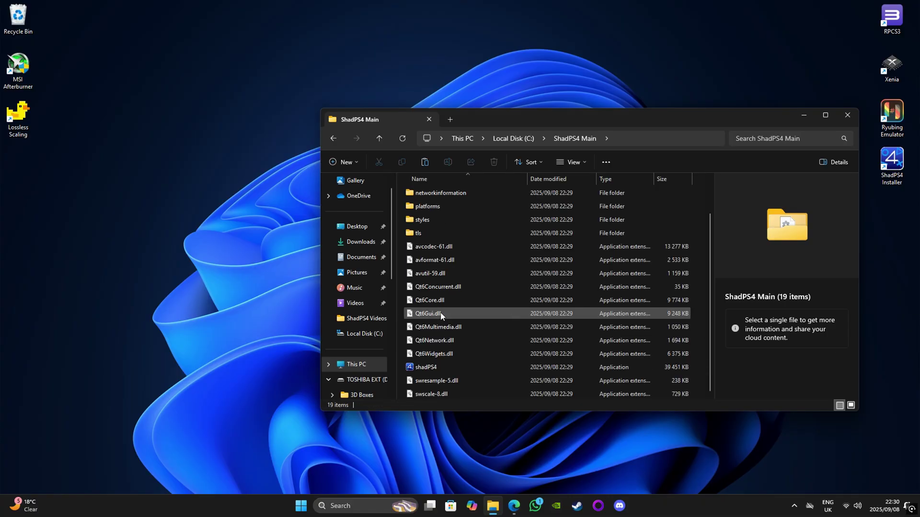
pyautogui.rightClick(422, 366)
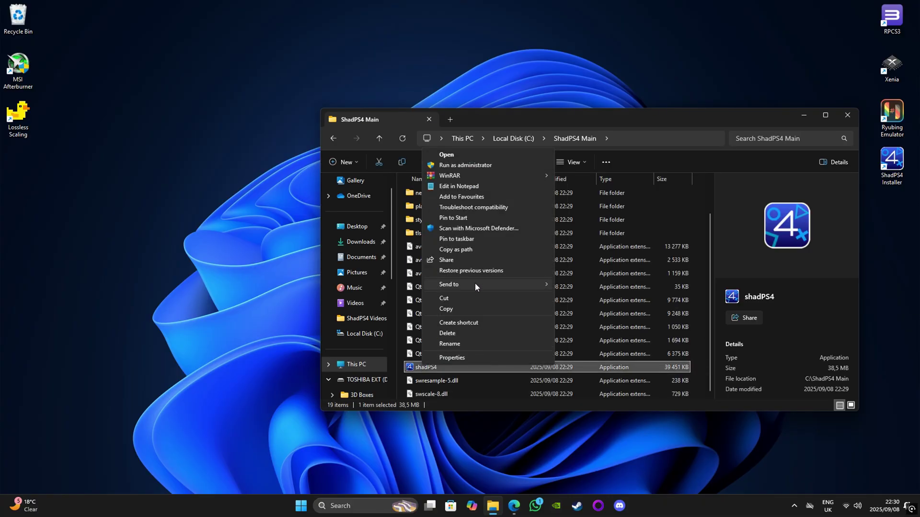
pyautogui.moveTo(475, 285)
pyautogui.click(588, 307)
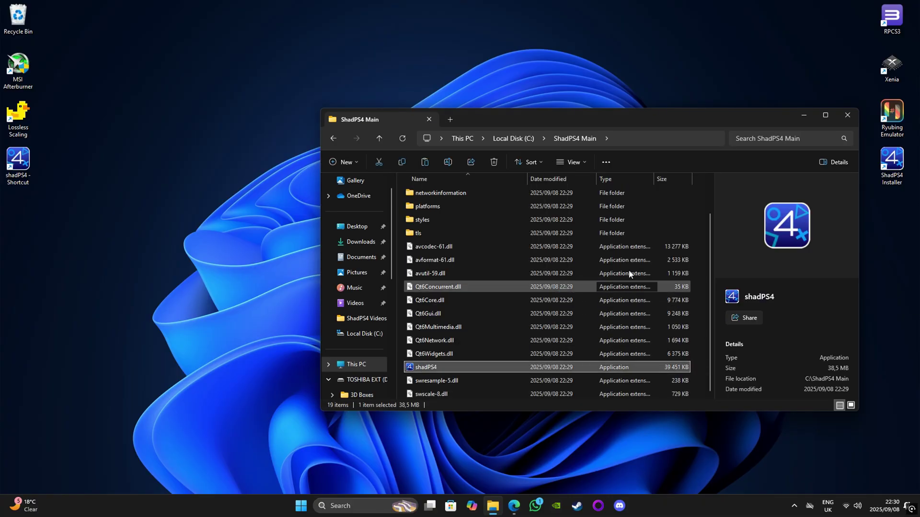
# Rename the new desktop shortcut "ShadPS4 Real" and place it below the ShadPS4 Installer shortcut
pyautogui.click(847, 114)
pyautogui.click(16, 178)
pyautogui.press('F2')
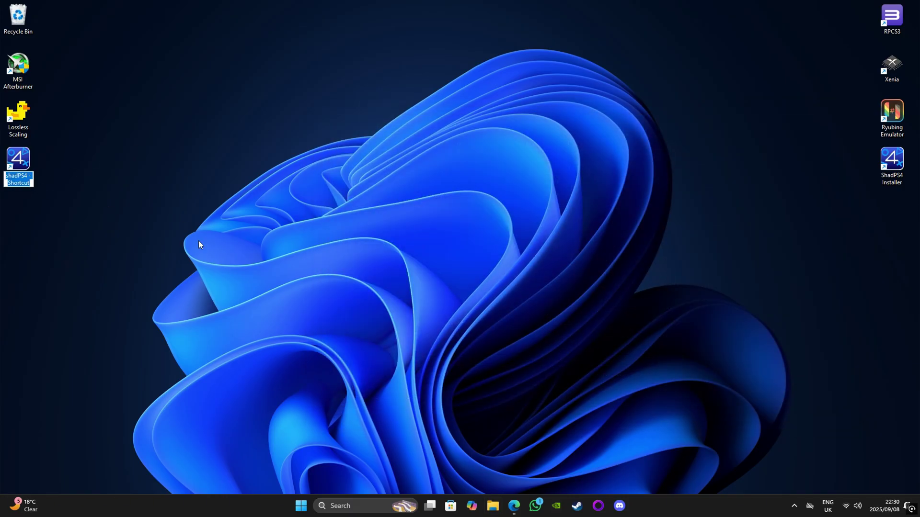
pyautogui.write('ShadPS4')
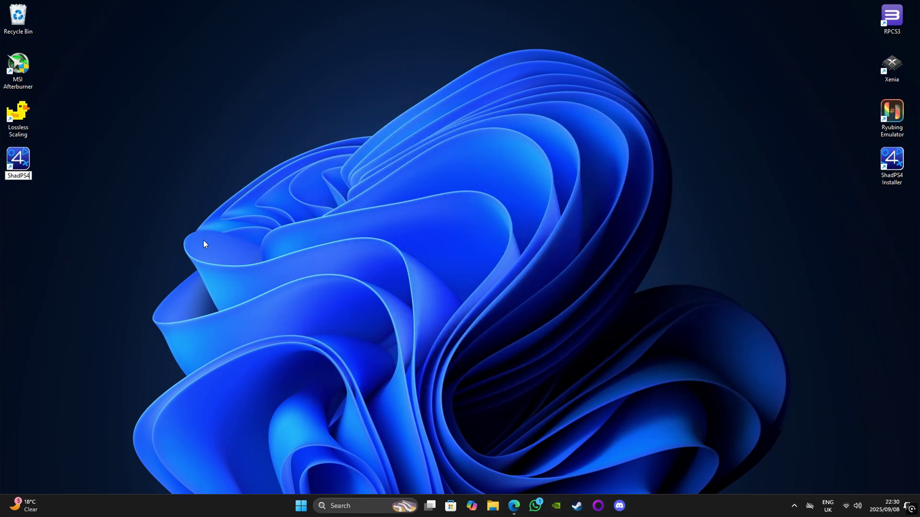
pyautogui.write(' Real')
pyautogui.press('Return')
pyautogui.moveTo(18, 161); pyautogui.dragTo(892, 209)
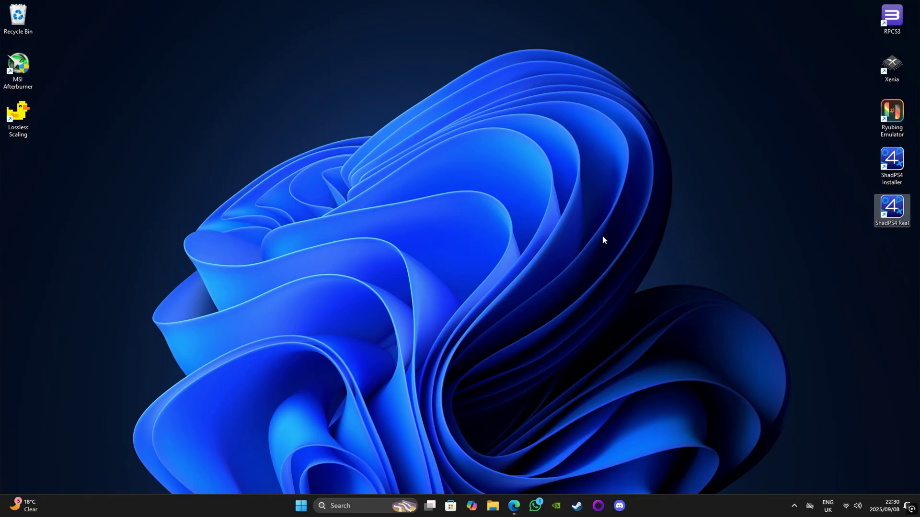
# Launch ShadPS4 Real and set its games directory to C:\ShadPS4 Installer\games
pyautogui.doubleClick(893, 201)
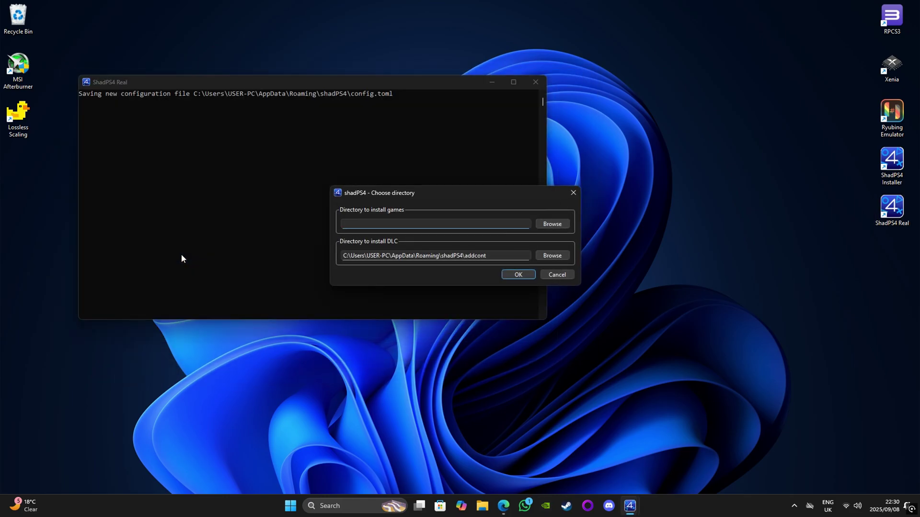
pyautogui.click(551, 225)
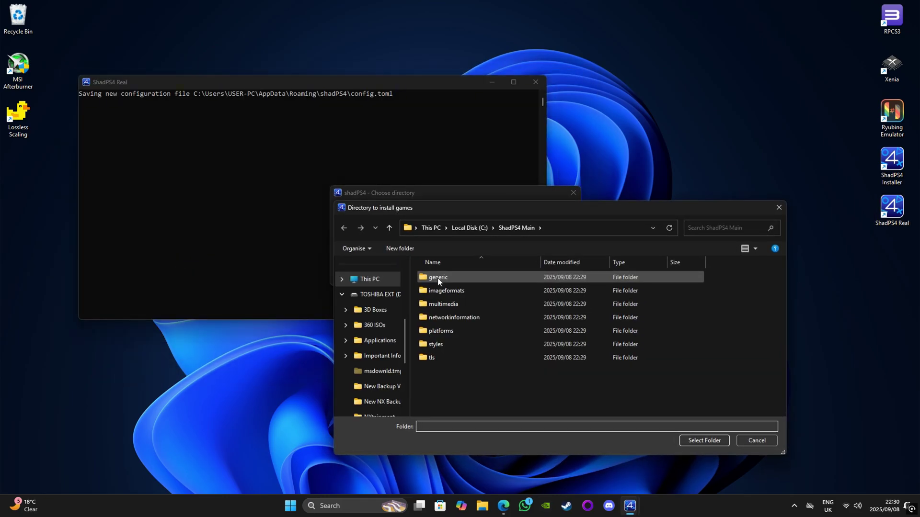
pyautogui.click(465, 228)
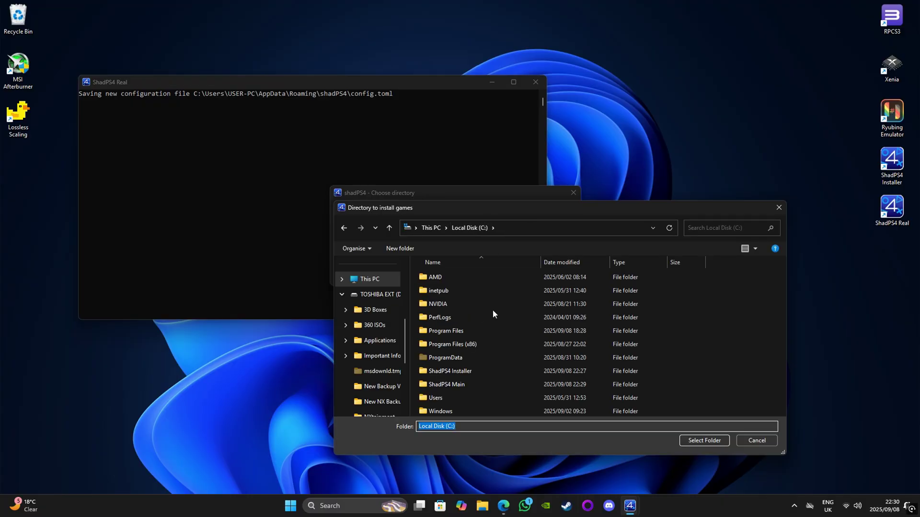
pyautogui.doubleClick(441, 372)
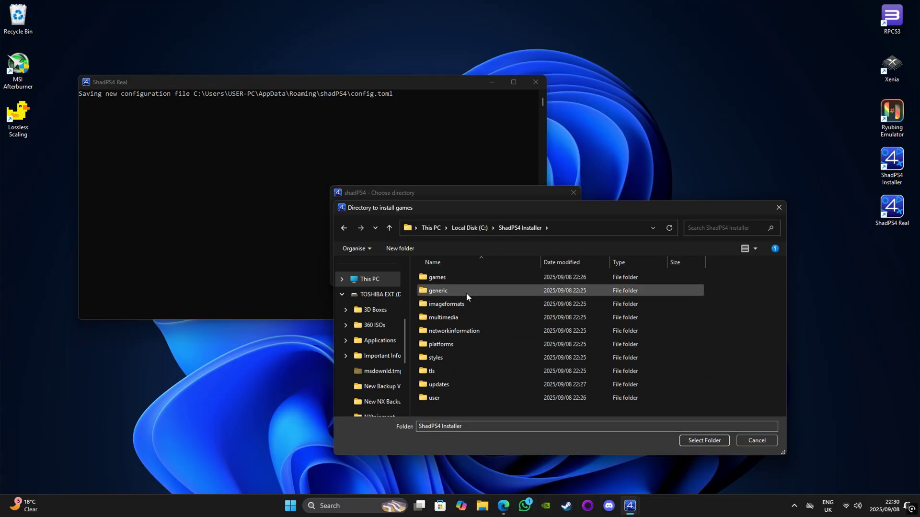
pyautogui.click(424, 279)
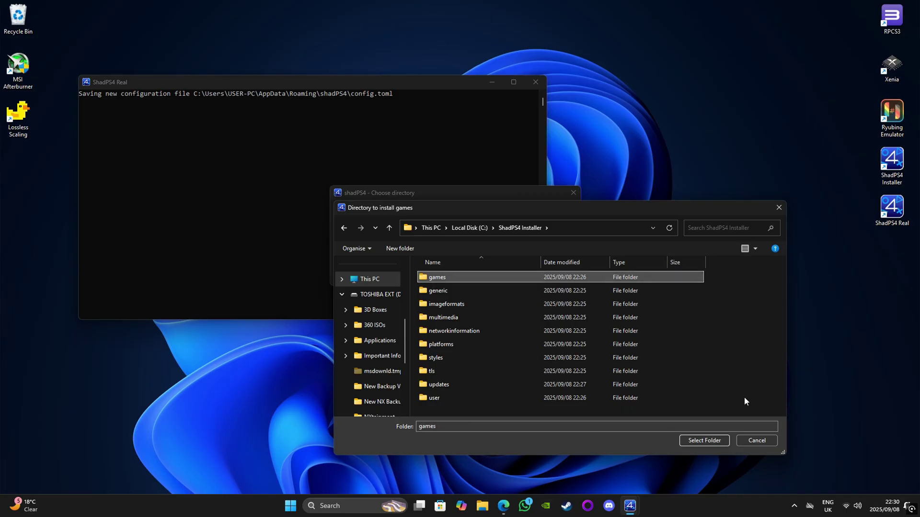
pyautogui.click(702, 441)
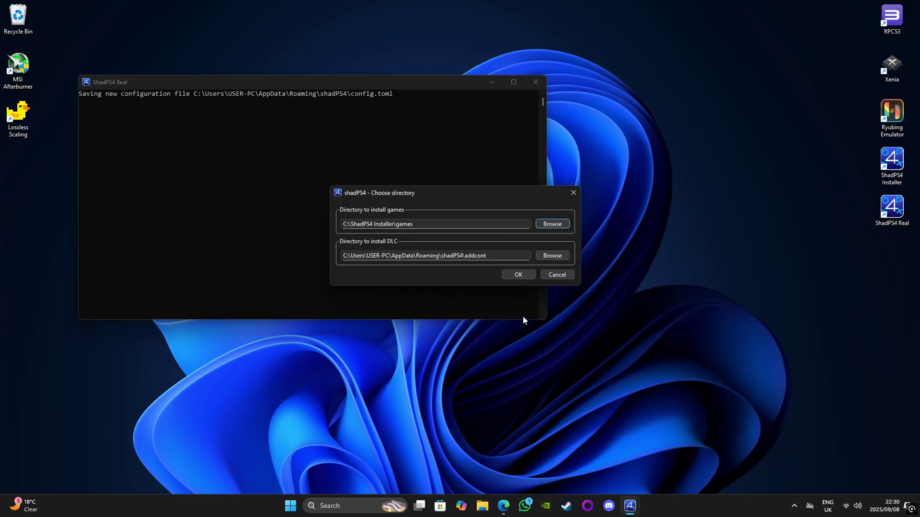
# Set the DLC directory to the updates folder in C:\ShadPS4 Installer and accept both directories
pyautogui.click(554, 257)
pyautogui.click(446, 387)
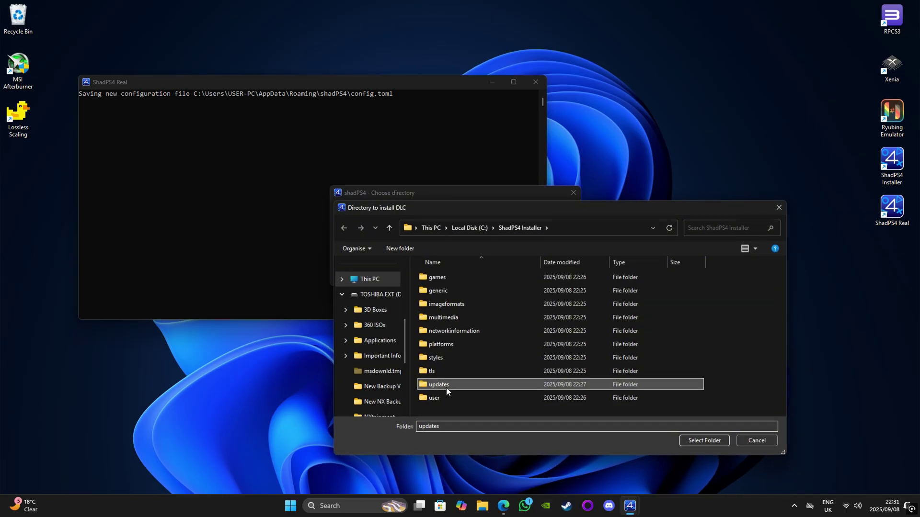
pyautogui.click(703, 440)
pyautogui.click(517, 276)
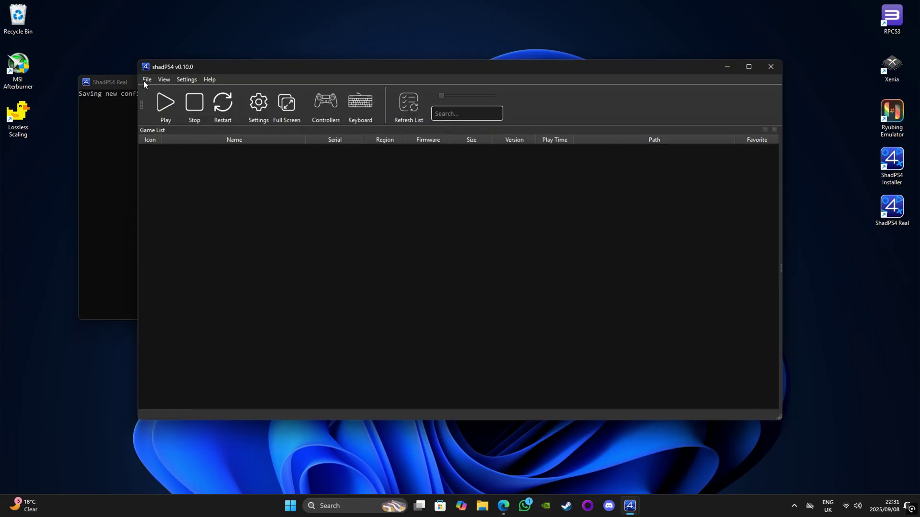
# In the general settings, enable Discord Rich Presence and update checks at startup, and set the update channel to Nightly
pyautogui.click(259, 106)
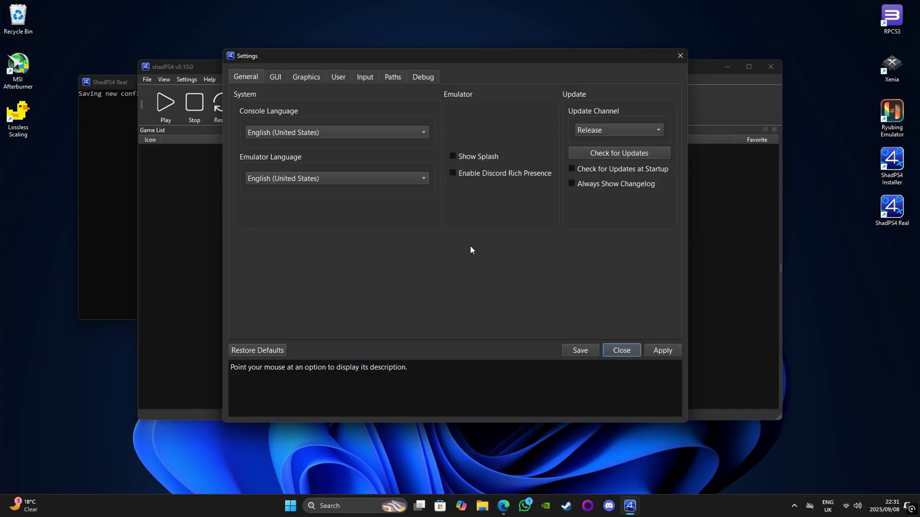
pyautogui.click(453, 173)
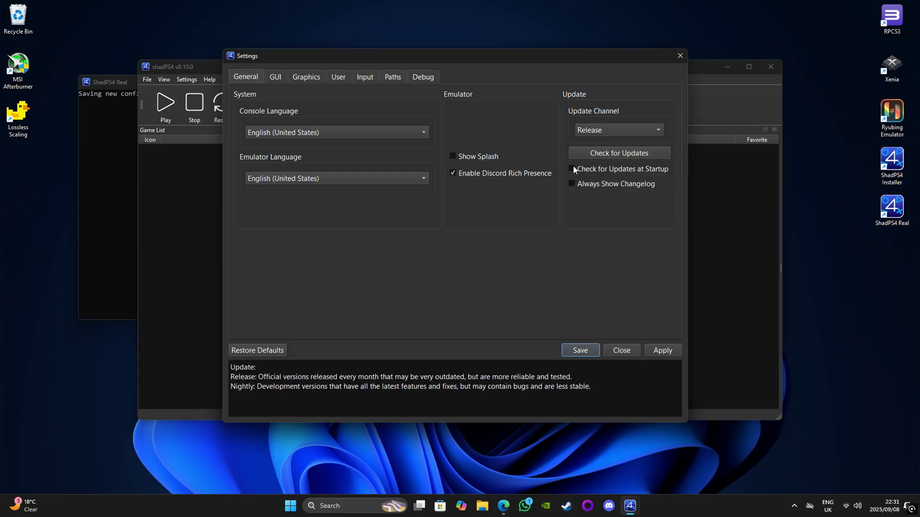
pyautogui.click(600, 128)
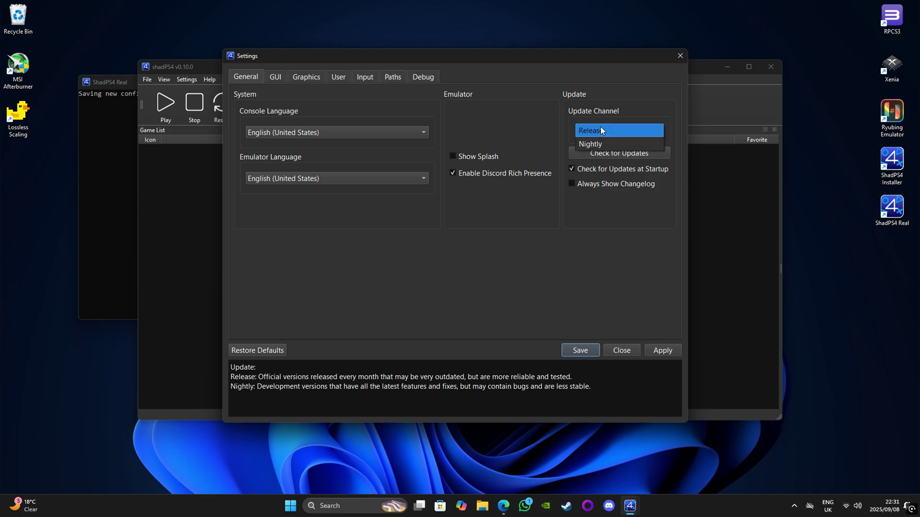
pyautogui.click(604, 142)
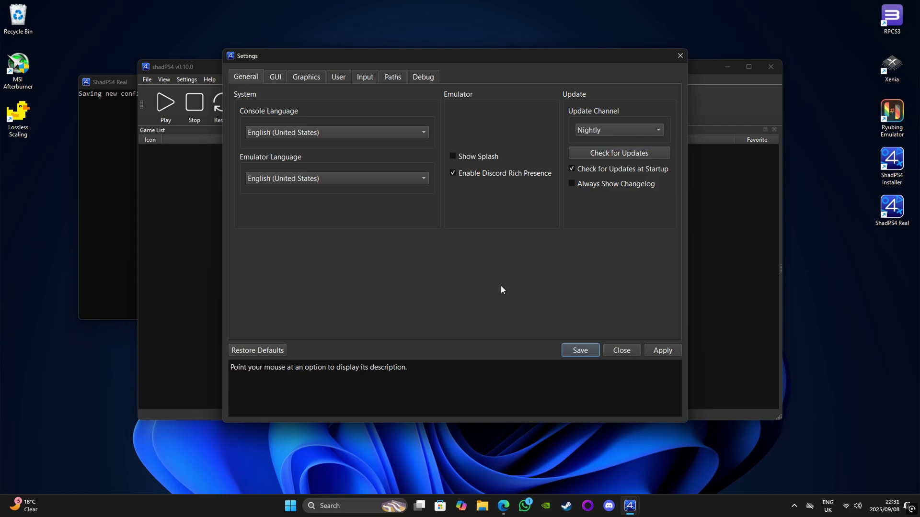
# Review the graphics and user settings, disable motion controls in the input settings, and apply the changes
pyautogui.hotkey('ctrl', 'Tab')
pyautogui.hotkey('ctrl', 'Tab')
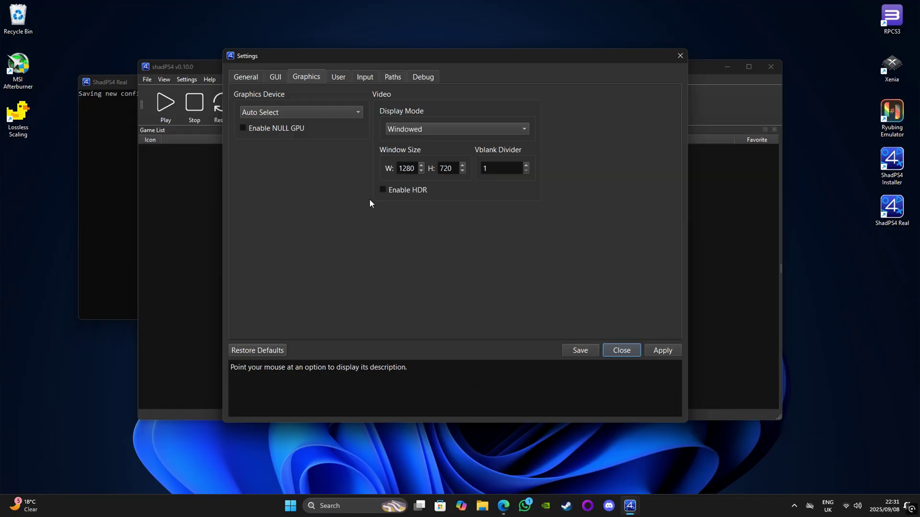
pyautogui.click(337, 81)
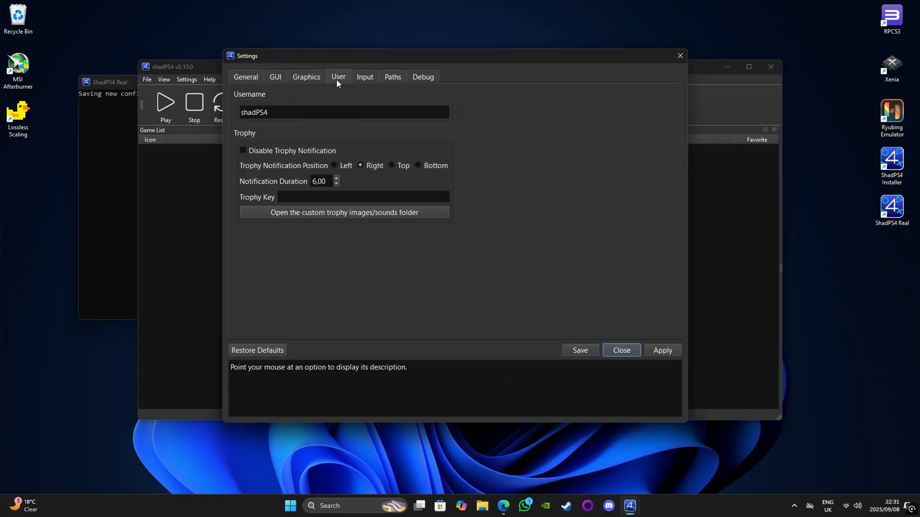
pyautogui.click(367, 78)
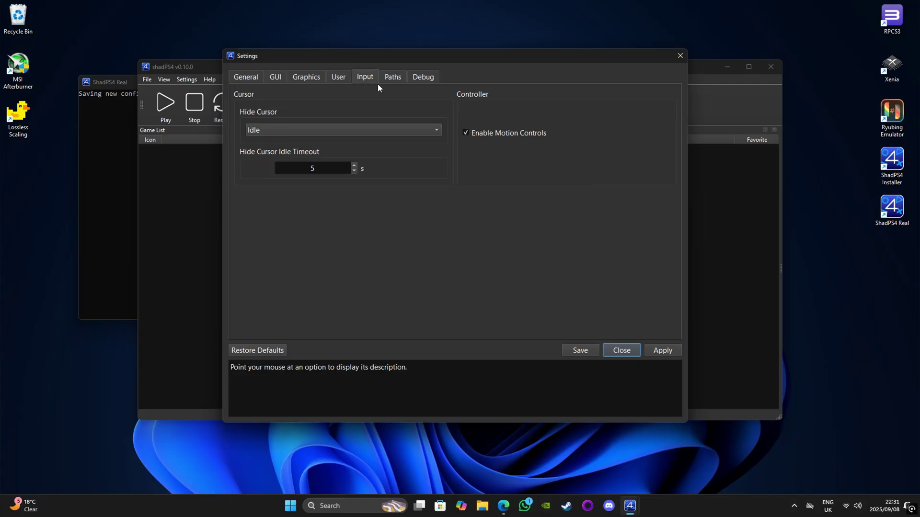
pyautogui.click(467, 135)
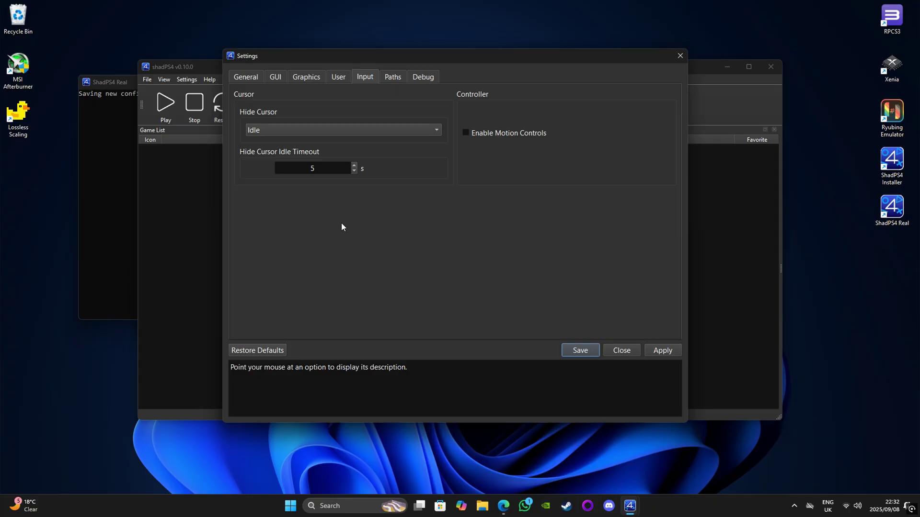
pyautogui.click(659, 353)
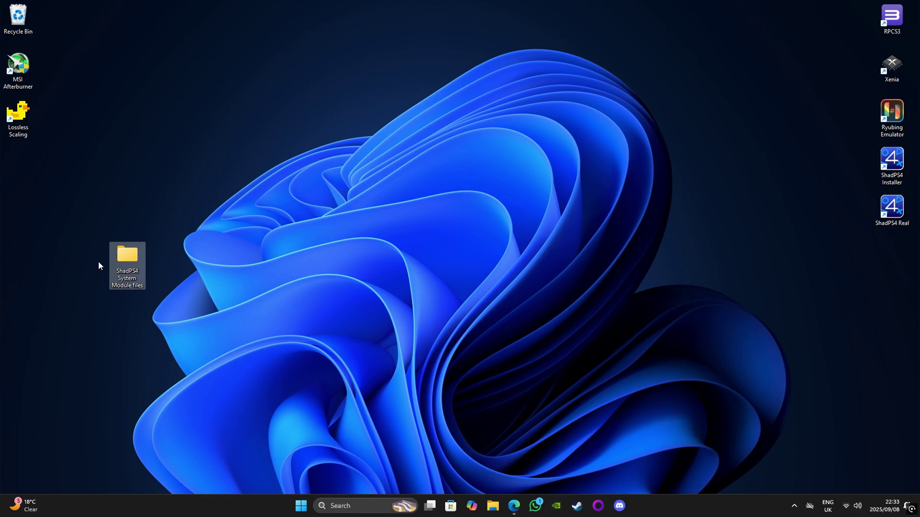
# Relaunch ShadPS4 Real and install the available Nightly update
pyautogui.doubleClick(892, 207)
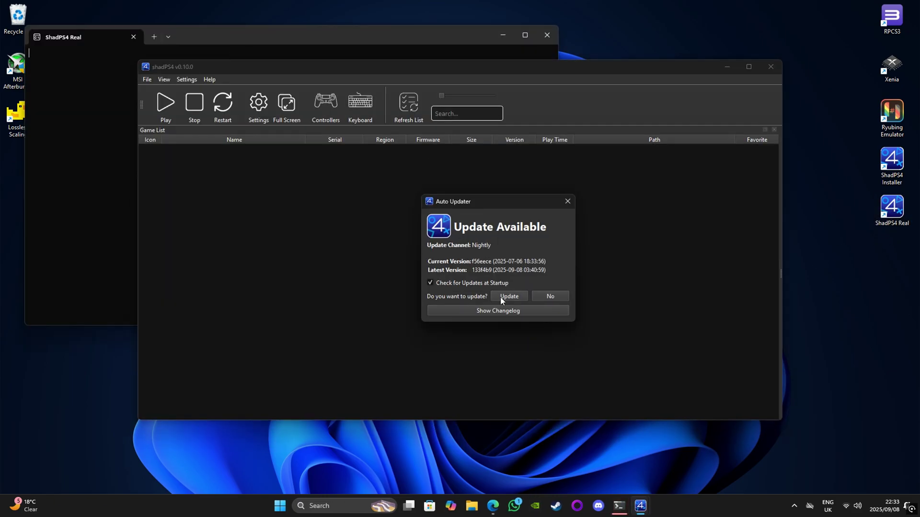
pyautogui.click(509, 297)
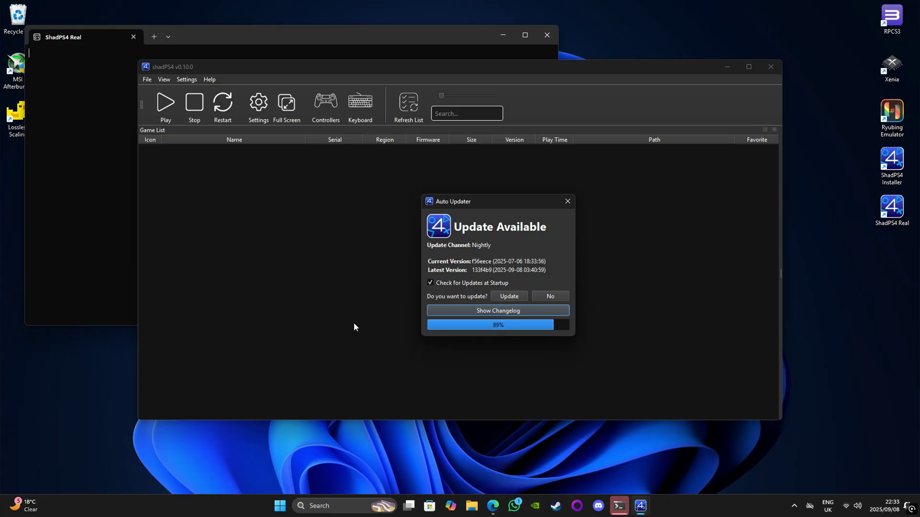
pyautogui.click(556, 281)
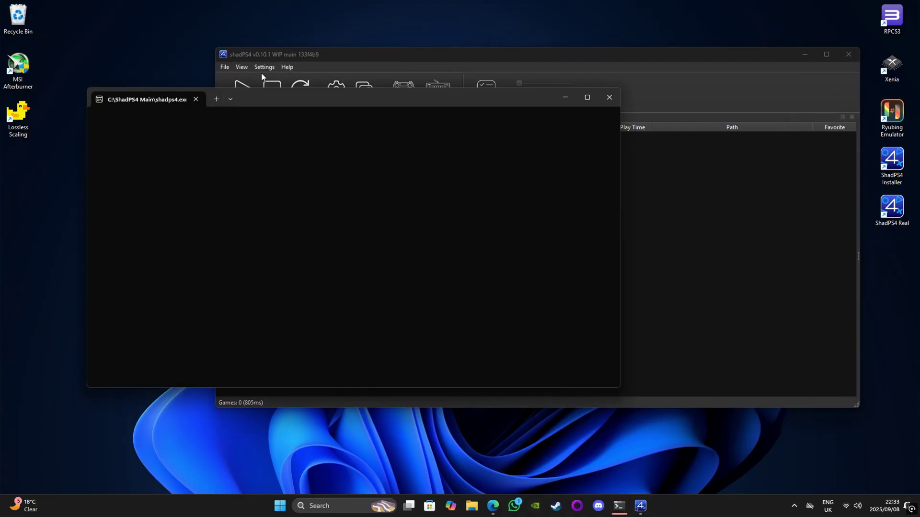
# Place the ShadPS4 System Module files folder below the desktop shortcuts and open the 11.00_sys_modules archive inside it
pyautogui.moveTo(283, 99); pyautogui.dragTo(338, 61)
pyautogui.moveTo(125, 261); pyautogui.dragTo(19, 206)
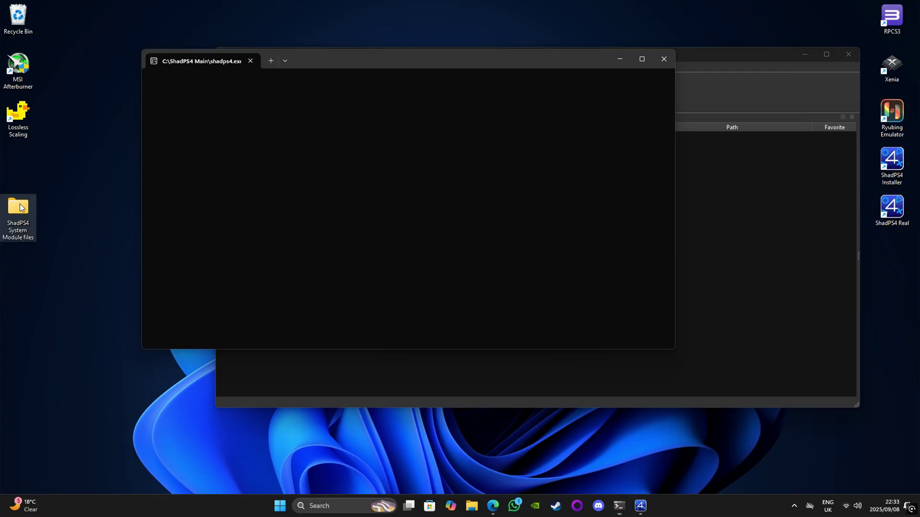
pyautogui.doubleClick(19, 206)
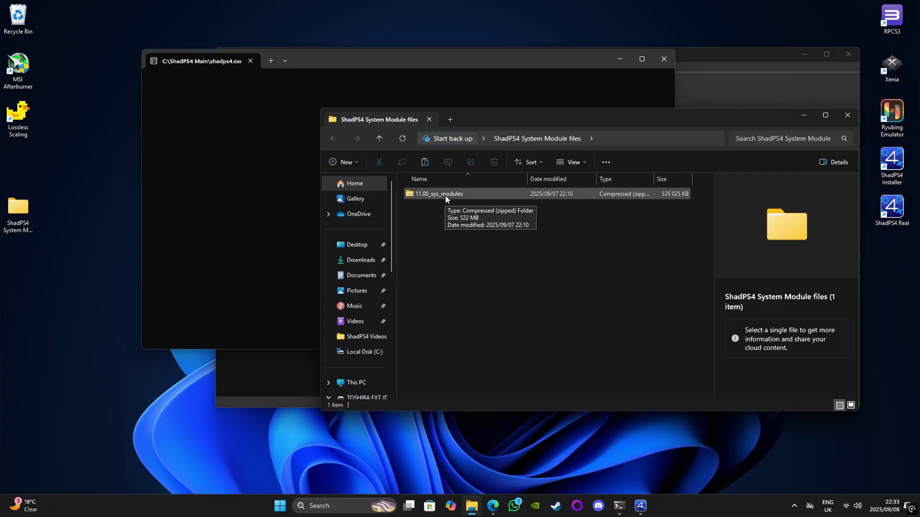
pyautogui.click(444, 195)
pyautogui.doubleClick(444, 194)
pyautogui.moveTo(620, 122); pyautogui.dragTo(299, 149)
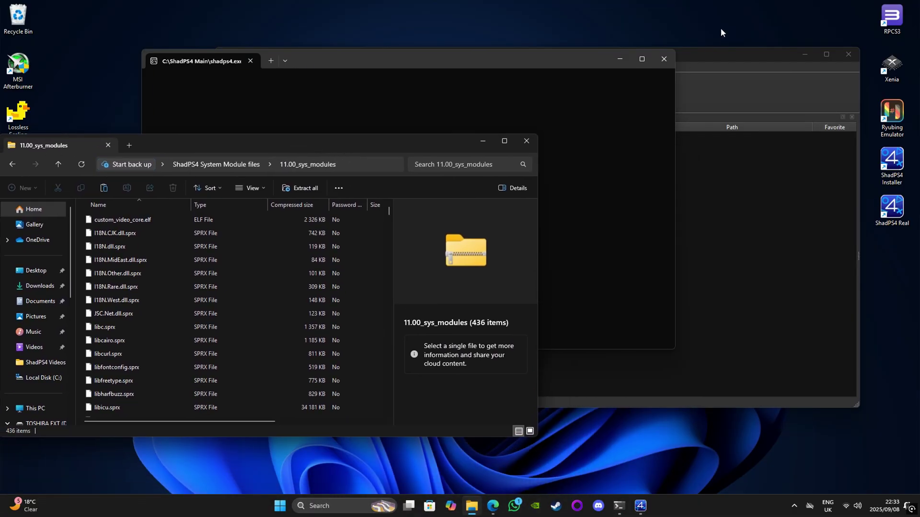
# Open the sys_modules folder inside the shadPS4 user folder and arrange the 11.00_sys_modules archive window beside its file list
pyautogui.click(688, 56)
pyautogui.click(224, 69)
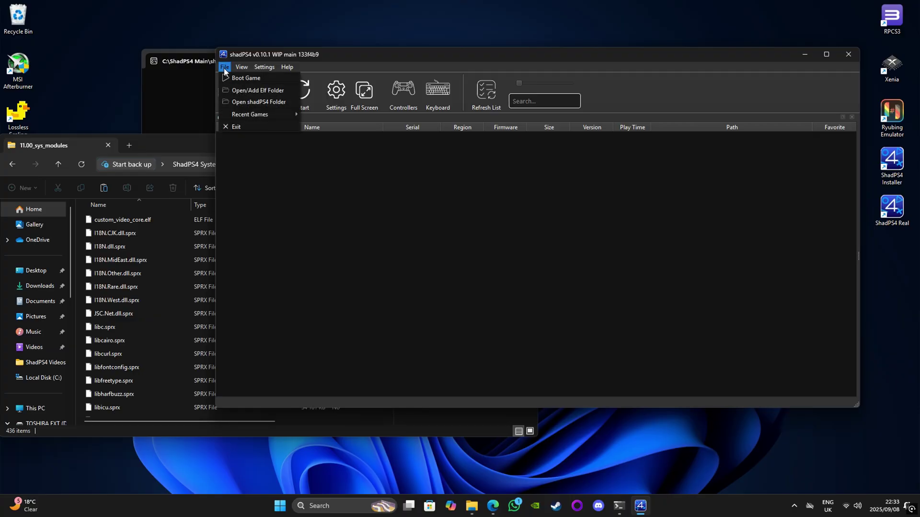
pyautogui.click(243, 102)
pyautogui.moveTo(240, 156); pyautogui.dragTo(484, 108)
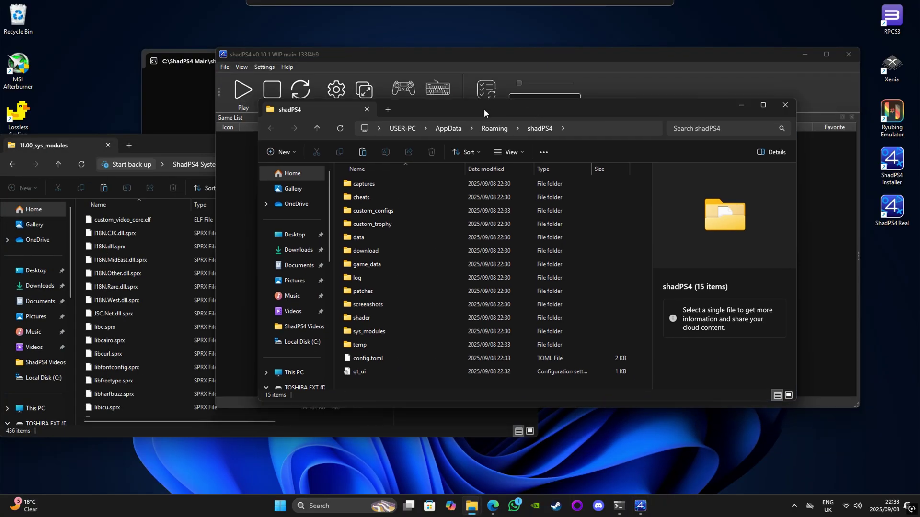
pyautogui.doubleClick(371, 335)
pyautogui.moveTo(161, 143); pyautogui.dragTo(644, 197)
pyautogui.scroll(-5, 650, 401)
pyautogui.scroll(6, 767, 335)
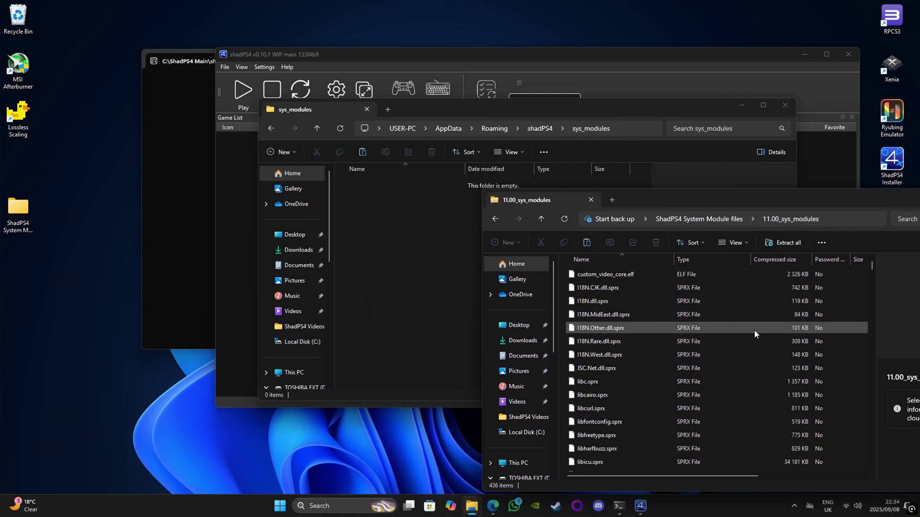
# Copy all files from the 11.00_sys_modules archive into the empty sys_modules folder of shadPS4
pyautogui.click(634, 278)
pyautogui.moveTo(873, 270); pyautogui.dragTo(879, 464)
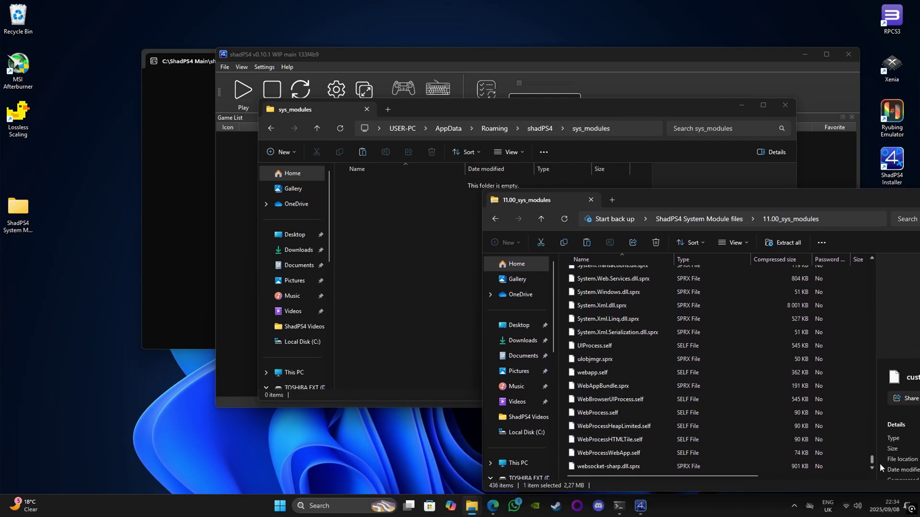
pyautogui.keyDown('shift'); pyautogui.click(599, 466); pyautogui.keyUp('shift')
pyautogui.moveTo(677, 386); pyautogui.dragTo(411, 313)
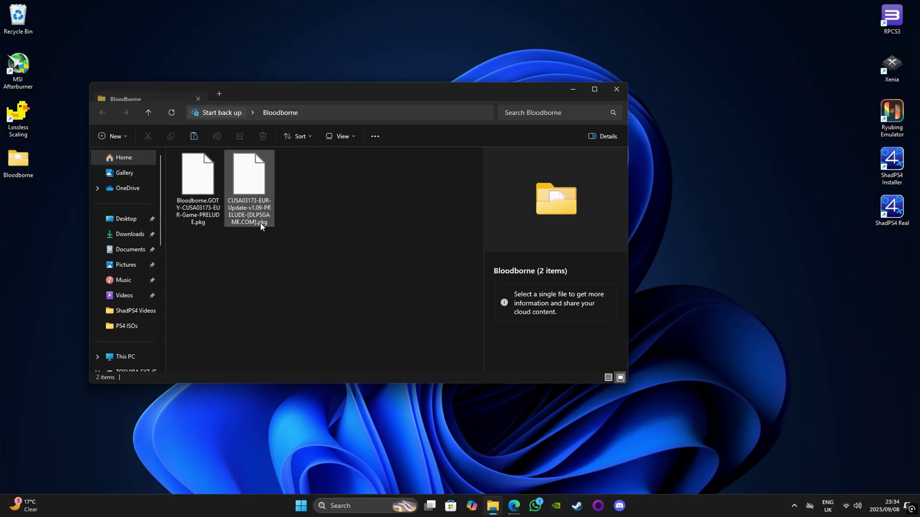
# Check the base game and update PKG files in the Bloodborne folder and close the folder
pyautogui.click(195, 192)
pyautogui.click(231, 189)
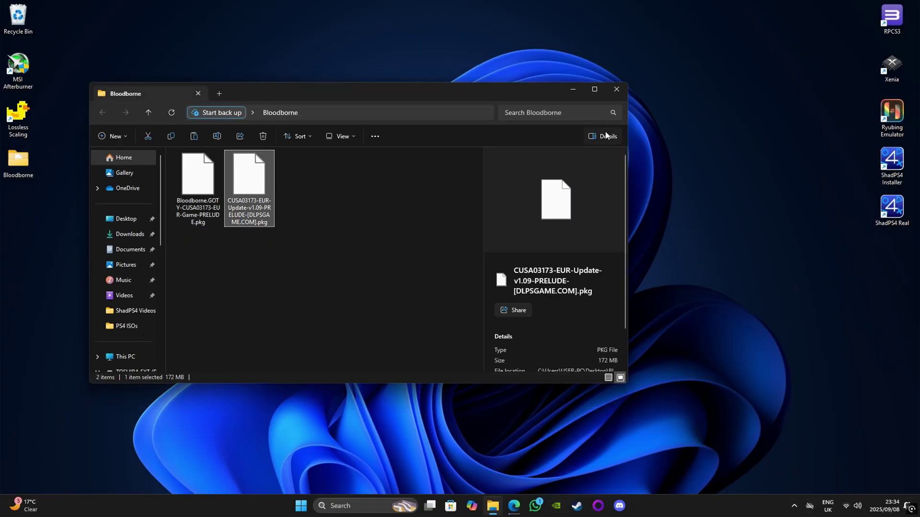
pyautogui.click(617, 91)
# Launch ShadPS4 Installer and install Bloodborne.GOTY-CUSA03173-EUR-Game-PRELUDE.pkg from the desktop's Bloodborne folder into C:\ShadPS4 Installer\games
pyautogui.doubleClick(892, 163)
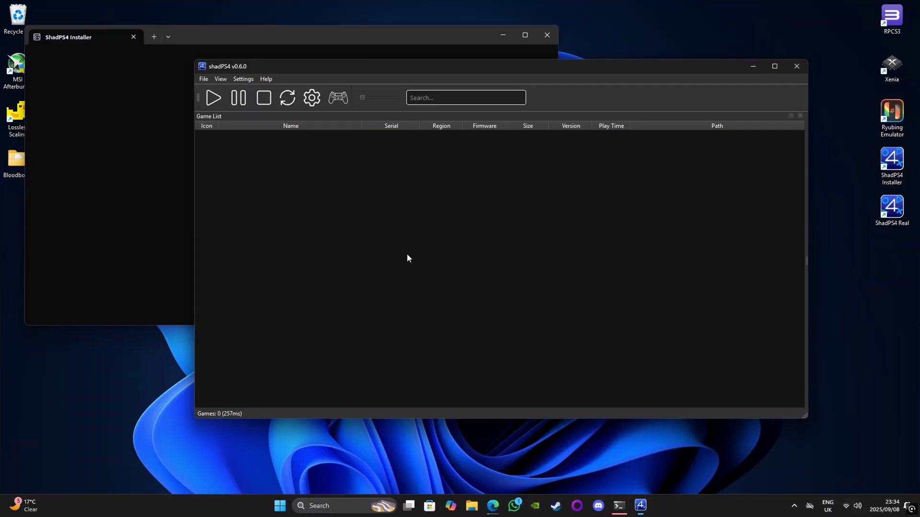
pyautogui.click(203, 79)
pyautogui.click(225, 88)
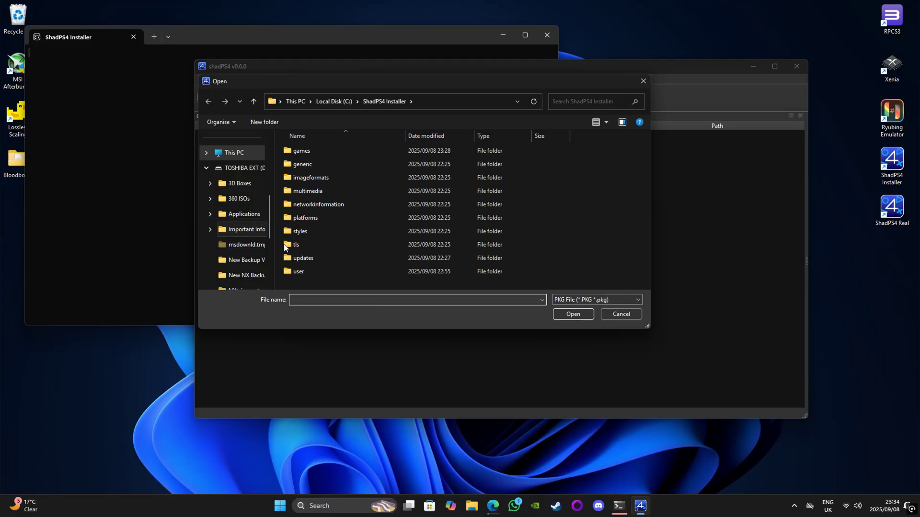
pyautogui.scroll(5, 235, 211)
pyautogui.click(235, 201)
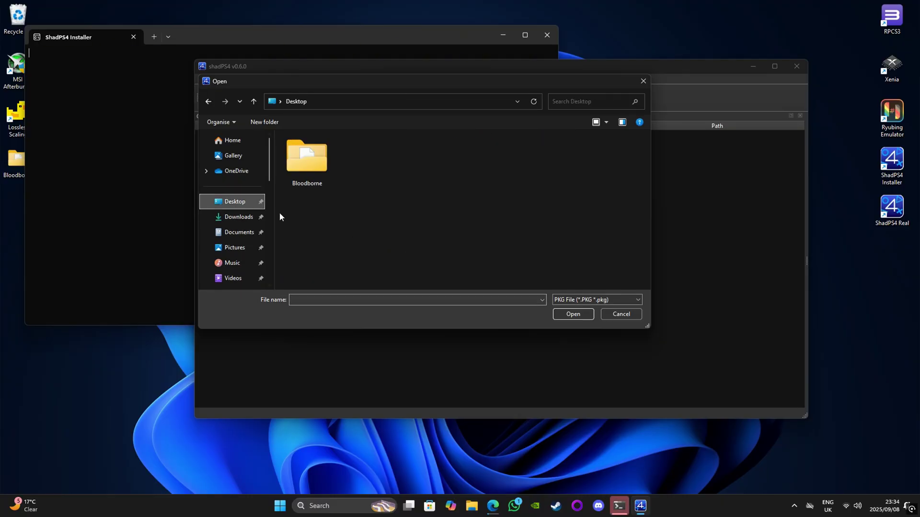
pyautogui.doubleClick(302, 165)
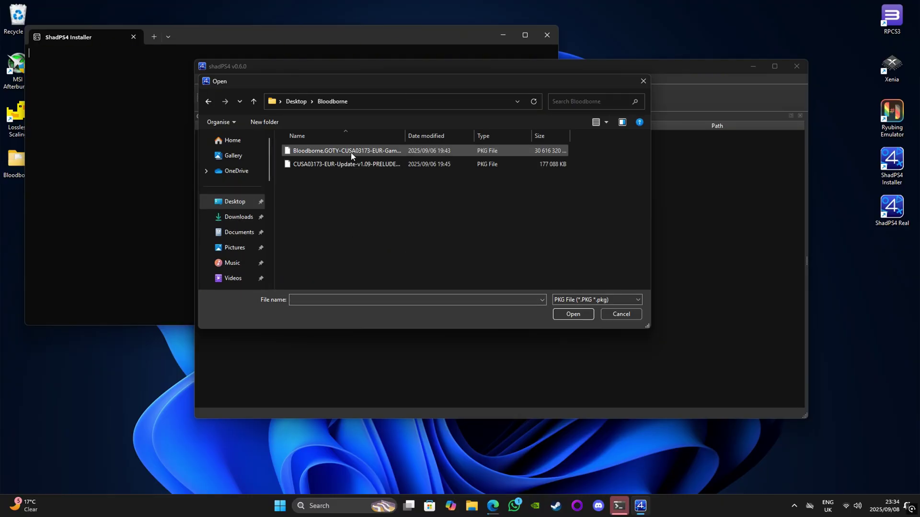
pyautogui.click(317, 151)
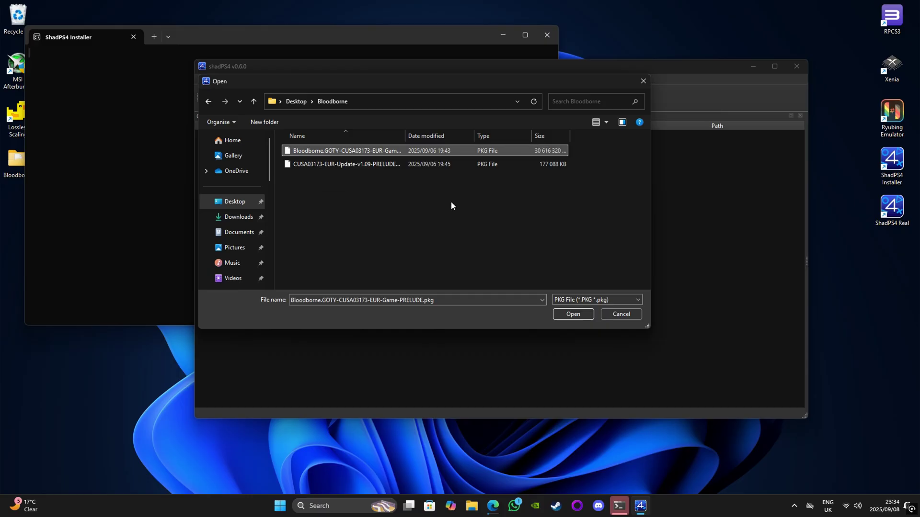
pyautogui.click(574, 315)
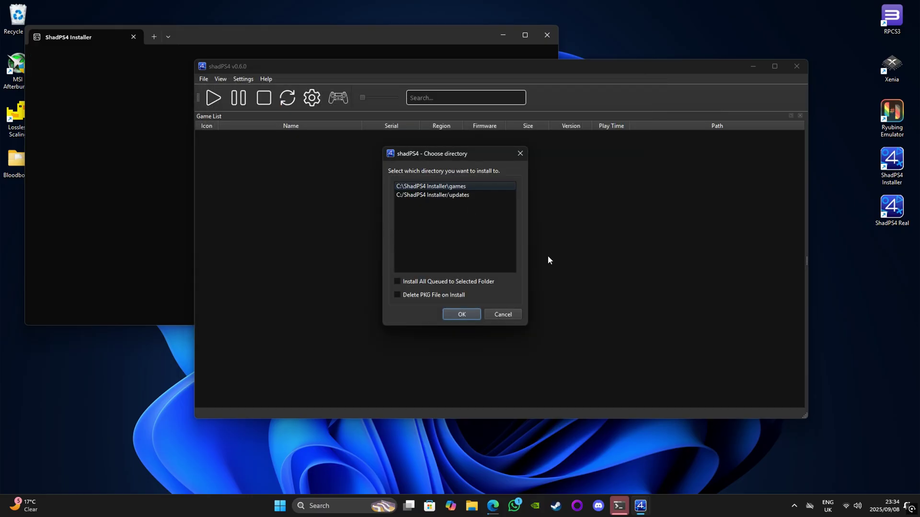
pyautogui.click(460, 315)
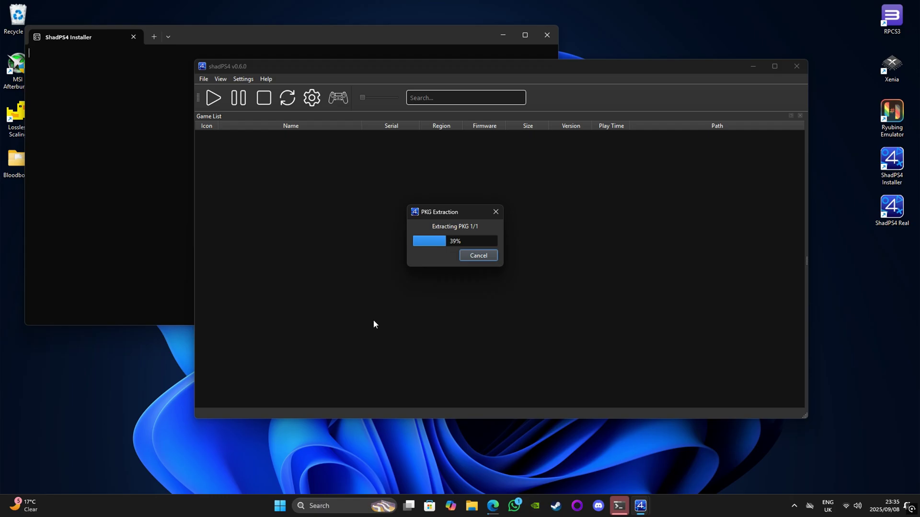
pyautogui.press('Return')
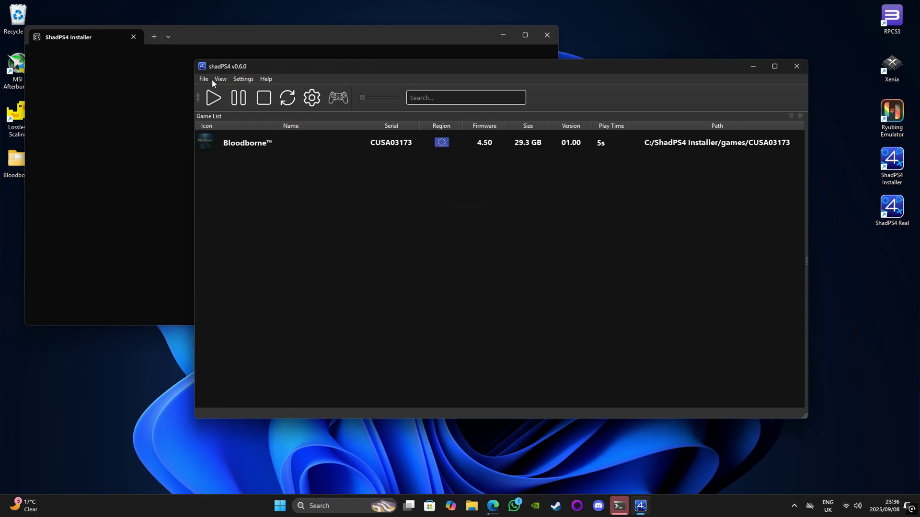
# Install the Bloodborne v1.09 update PKG into the C:\ShadPS4 Installer\games directory
pyautogui.click(207, 80)
pyautogui.click(225, 90)
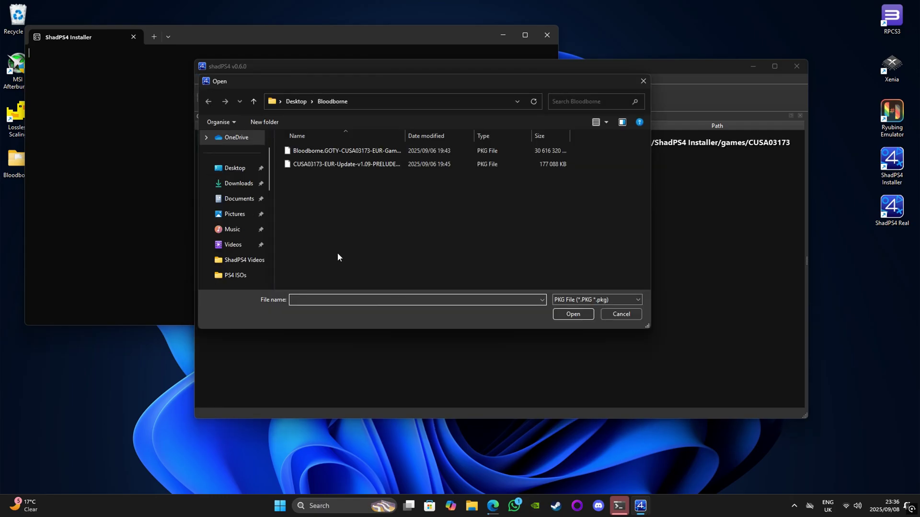
pyautogui.doubleClick(329, 164)
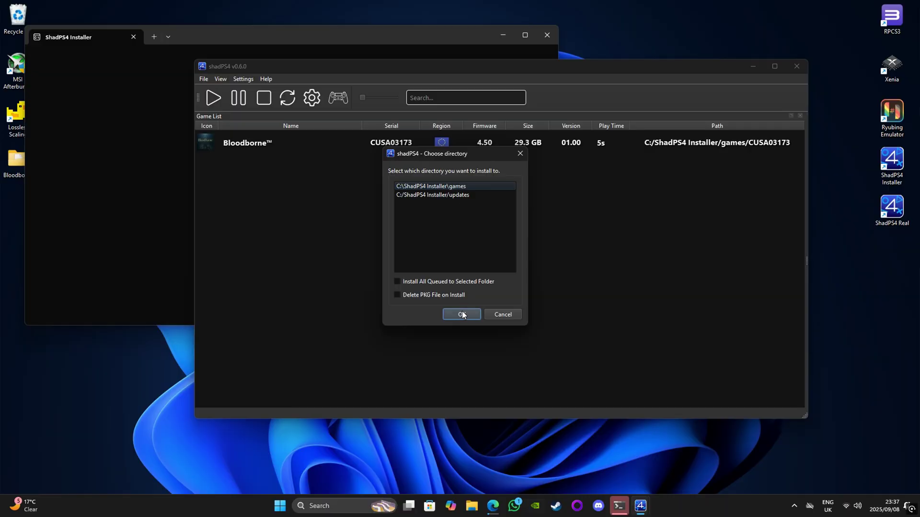
pyautogui.click(462, 314)
pyautogui.click(448, 258)
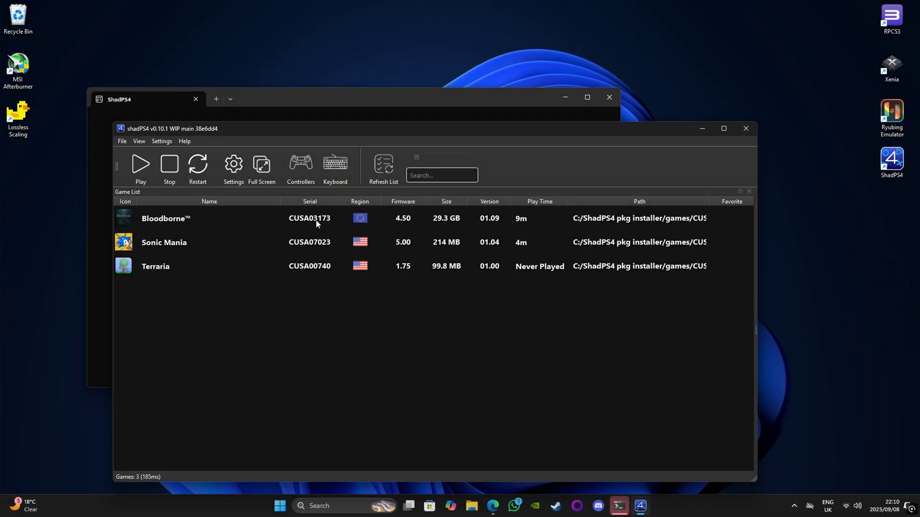
# Open the Cheats / Patches window for Bloodborne, set the repository to shadPS4 and show the available patches
pyautogui.rightClick(316, 224)
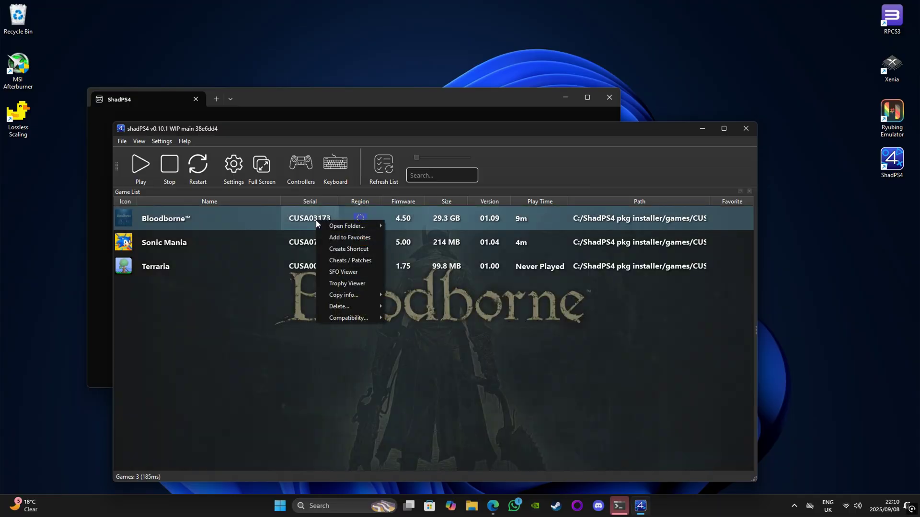
pyautogui.click(344, 262)
pyautogui.moveTo(437, 145); pyautogui.dragTo(367, 87)
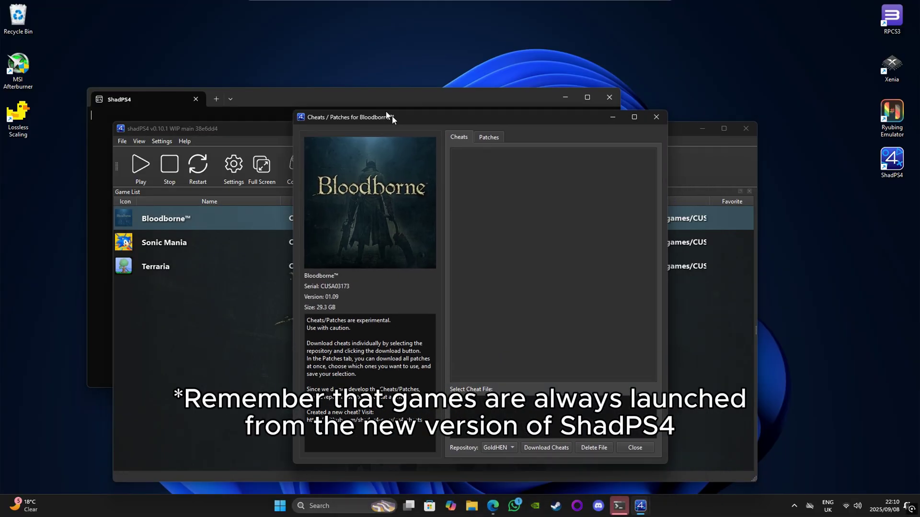
pyautogui.click(482, 416)
pyautogui.click(478, 435)
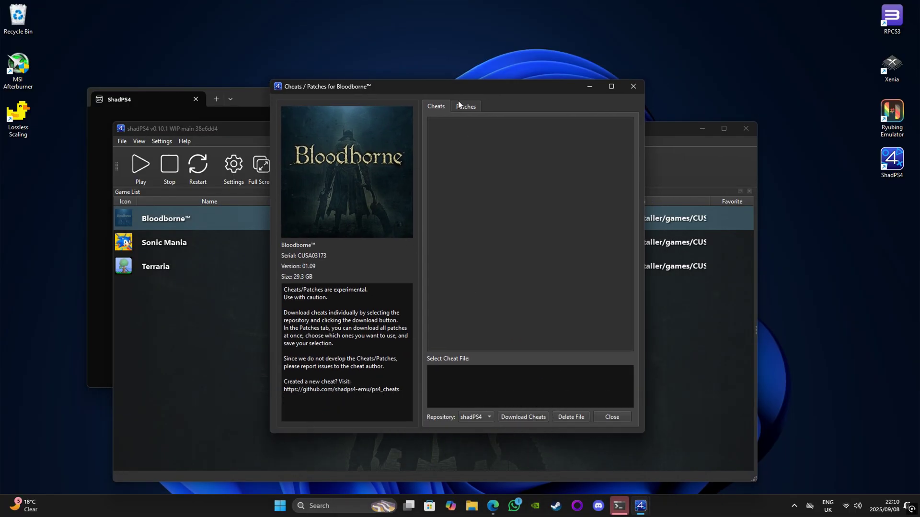
pyautogui.click(466, 107)
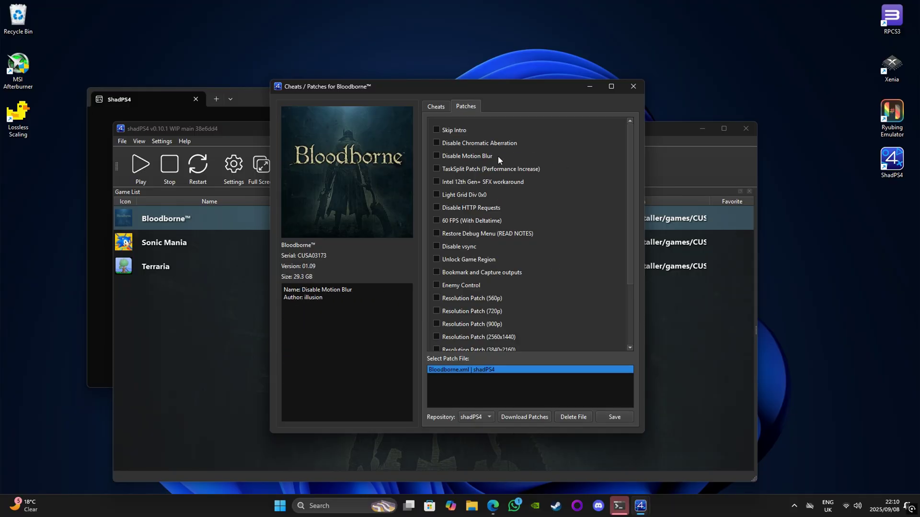
# Enable the Disable Motion Blur and Disable Chromatic Aberration patches for Bloodborne and save the selection
pyautogui.scroll(-2, 468, 199)
pyautogui.scroll(2, 468, 199)
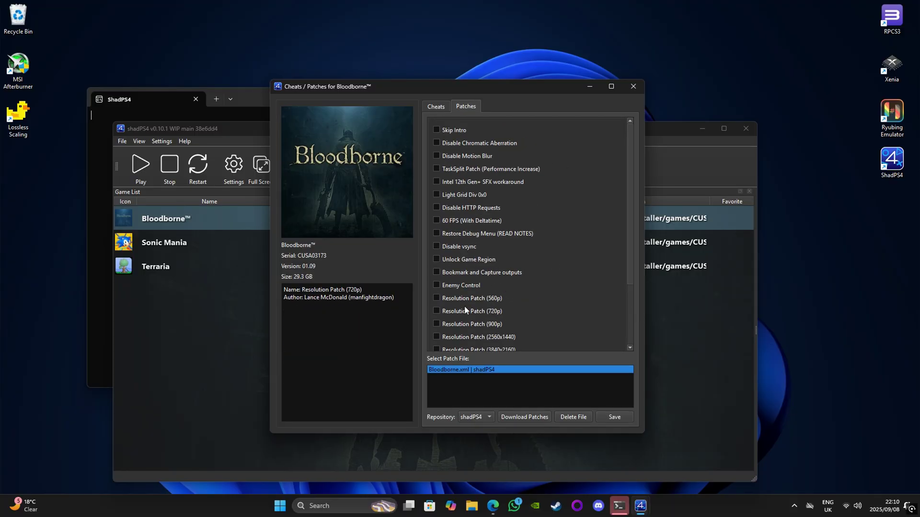
pyautogui.scroll(-2, 503, 295)
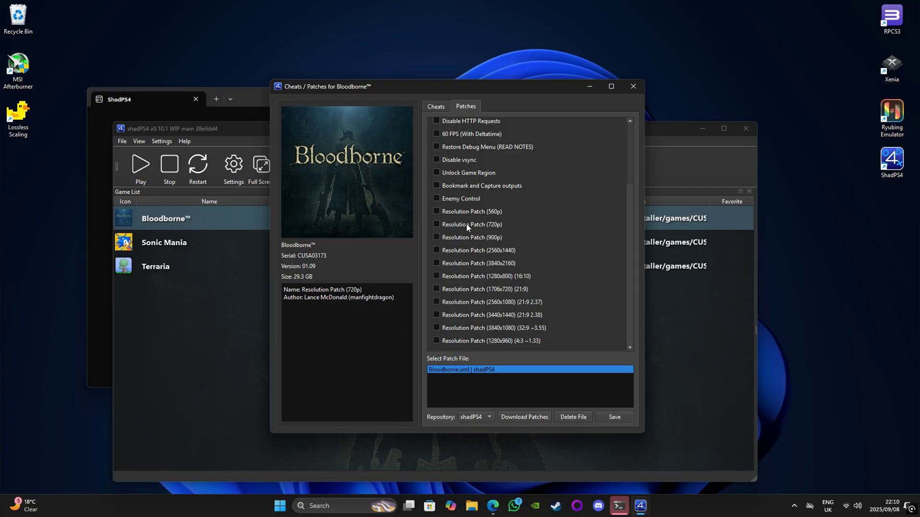
pyautogui.scroll(2, 450, 278)
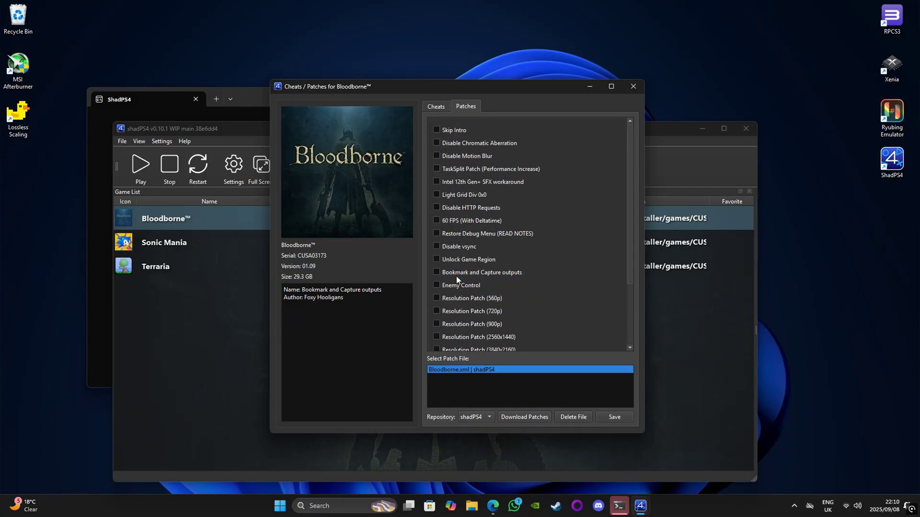
pyautogui.click(436, 155)
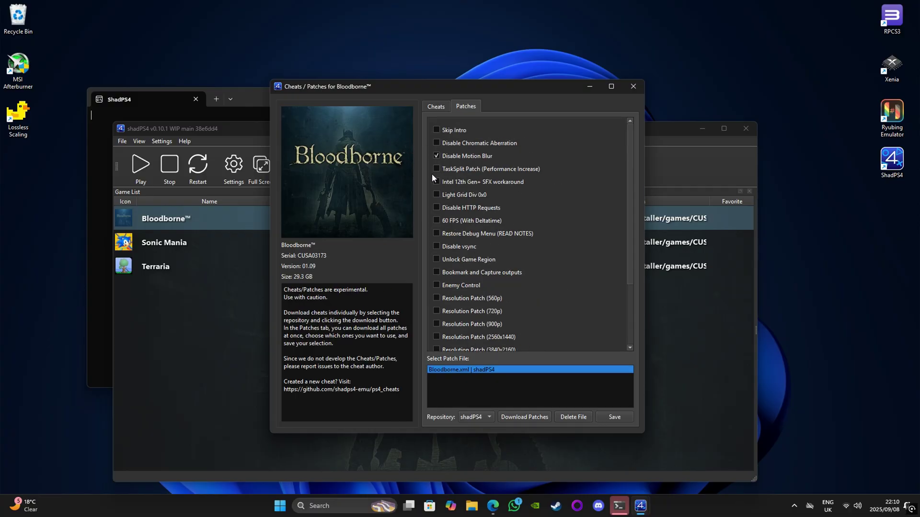
pyautogui.click(436, 143)
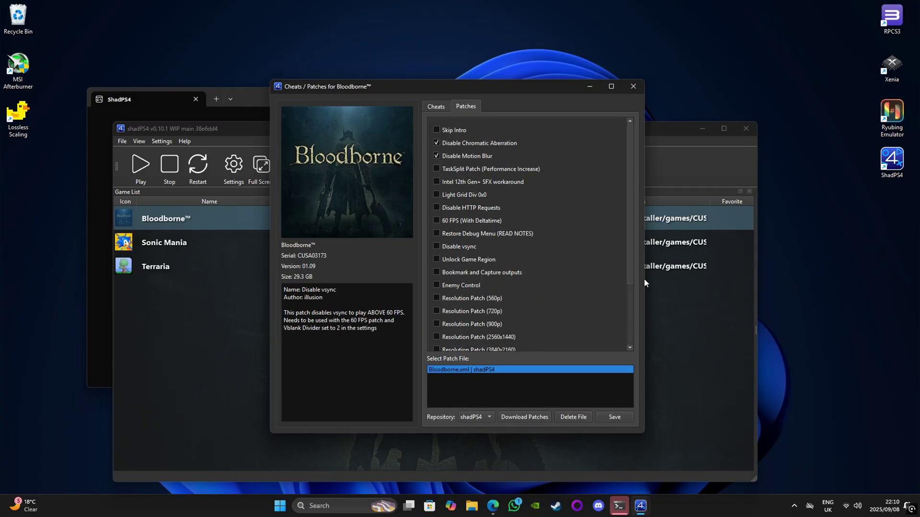
pyautogui.click(608, 418)
pyautogui.click(484, 274)
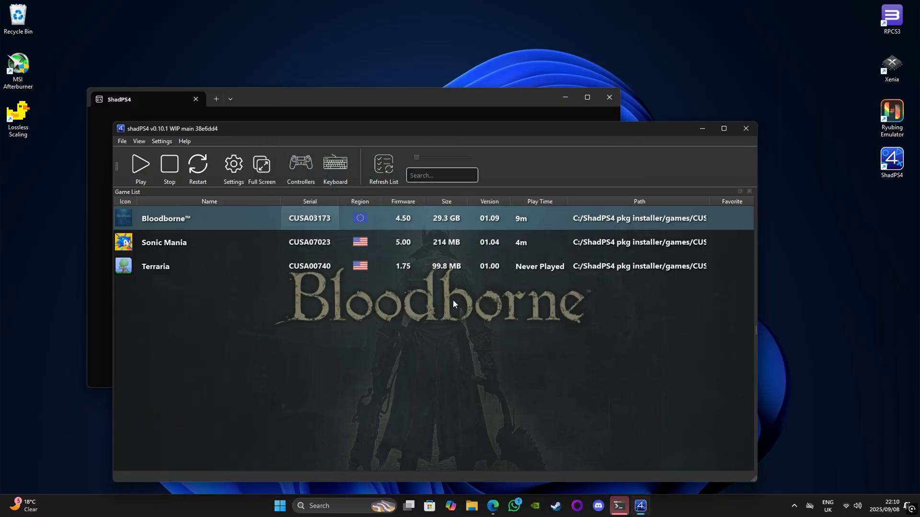
# Open Lossless Scaling and review the Default profile's frame generation type, scaling type and multiplier
pyautogui.doubleClick(16, 119)
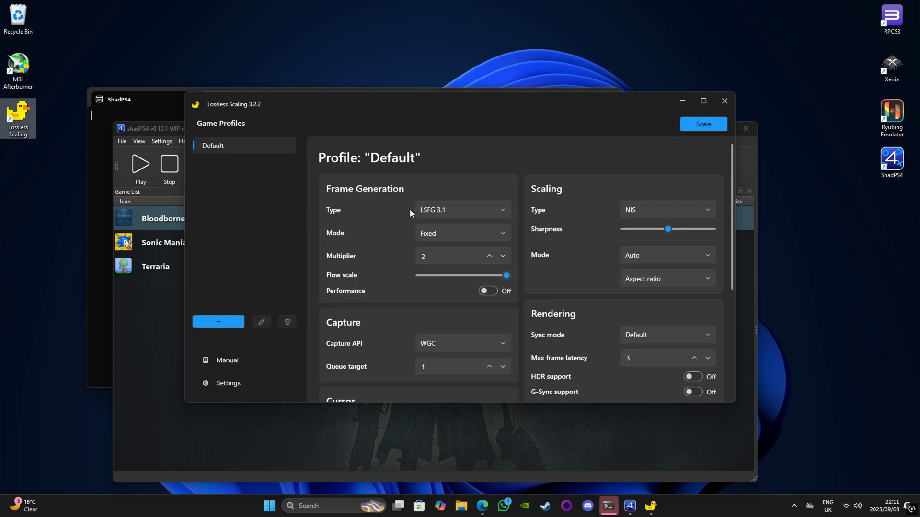
pyautogui.click(459, 209)
pyautogui.click(459, 209)
pyautogui.click(658, 209)
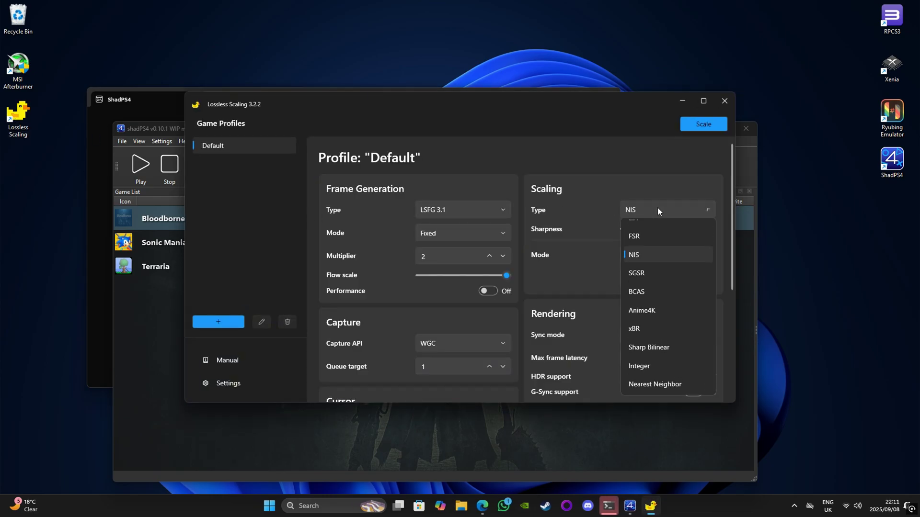
pyautogui.click(658, 209)
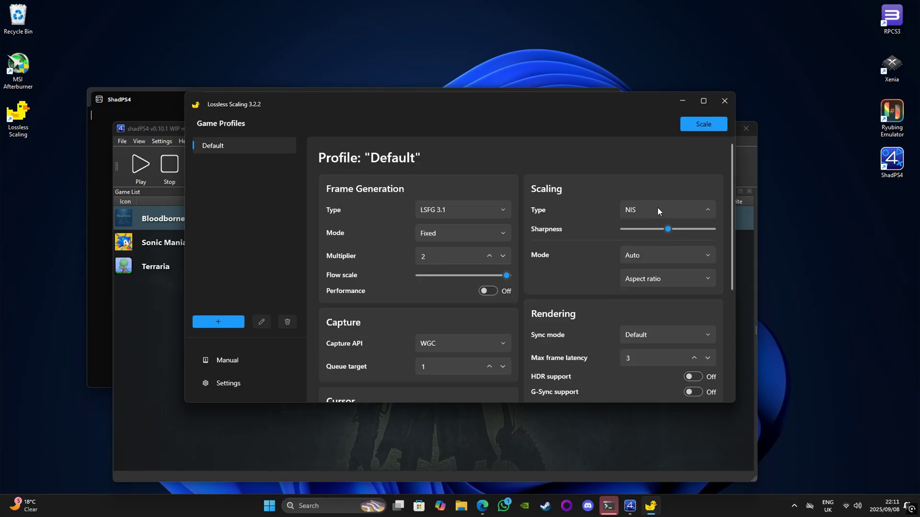
pyautogui.click(475, 261)
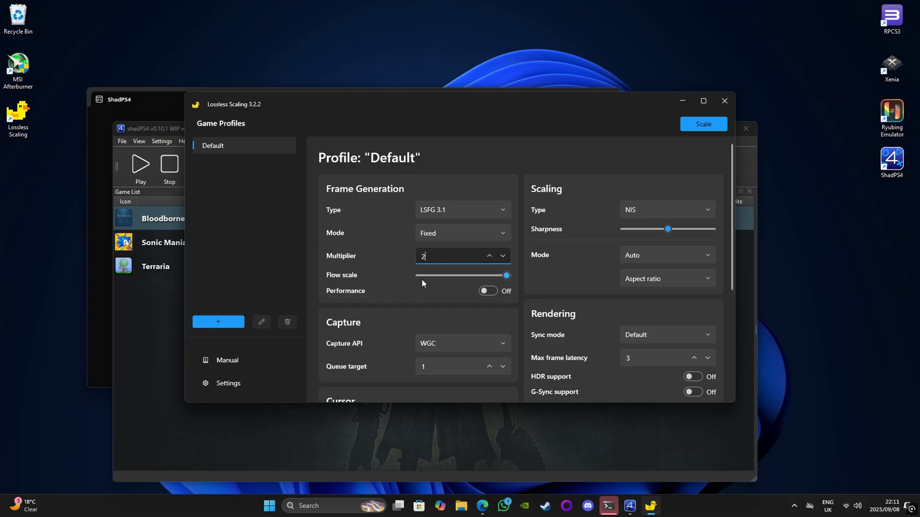
# Switch back to shadPS4, launch Bloodborne from the game list and activate Lossless Scaling on the game window
pyautogui.click(715, 124)
pyautogui.click(614, 439)
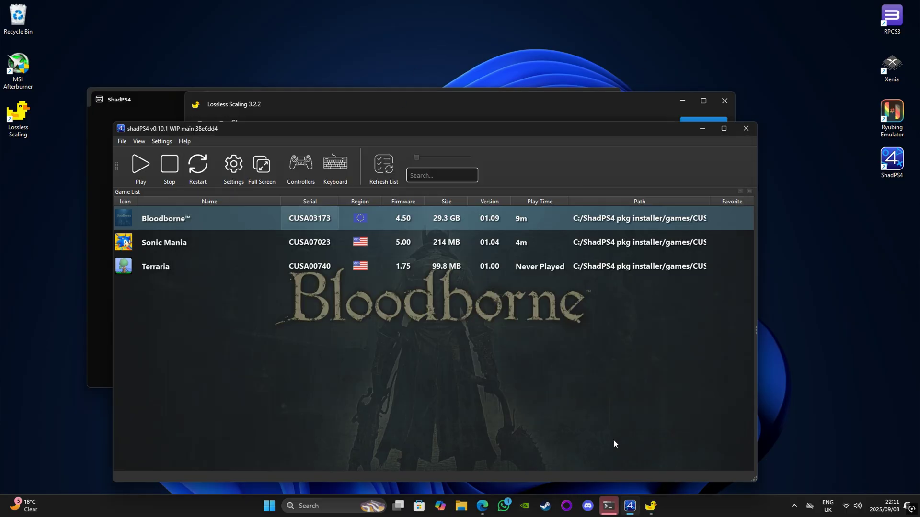
pyautogui.doubleClick(211, 220)
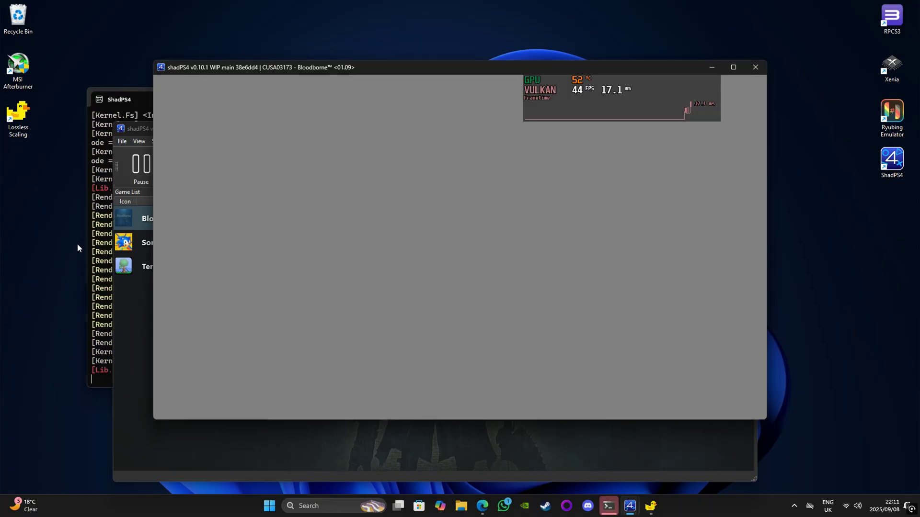
pyautogui.hotkey('ctrl', 'alt', 's')
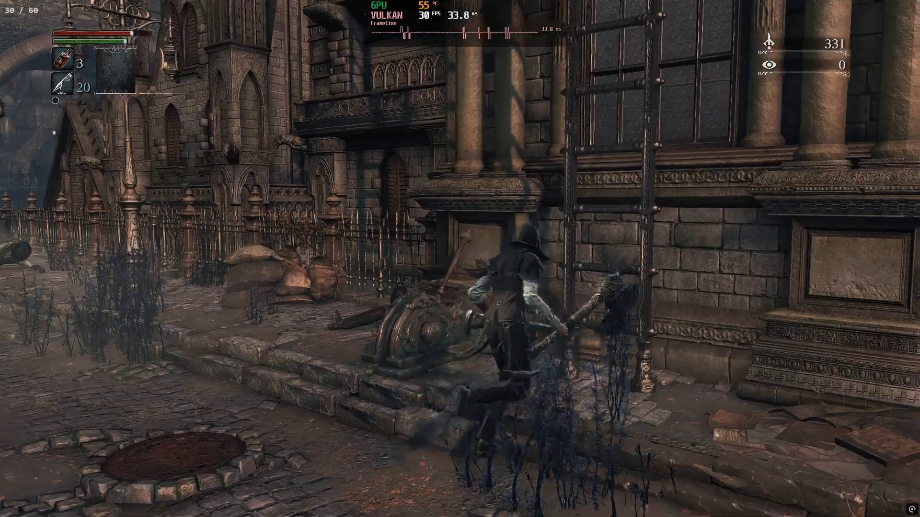
pyautogui.press('w')
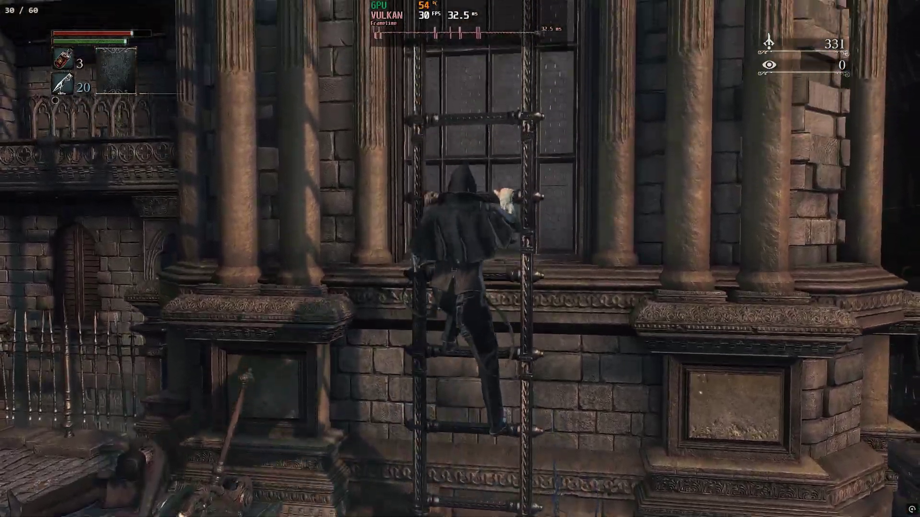
pyautogui.press('w')
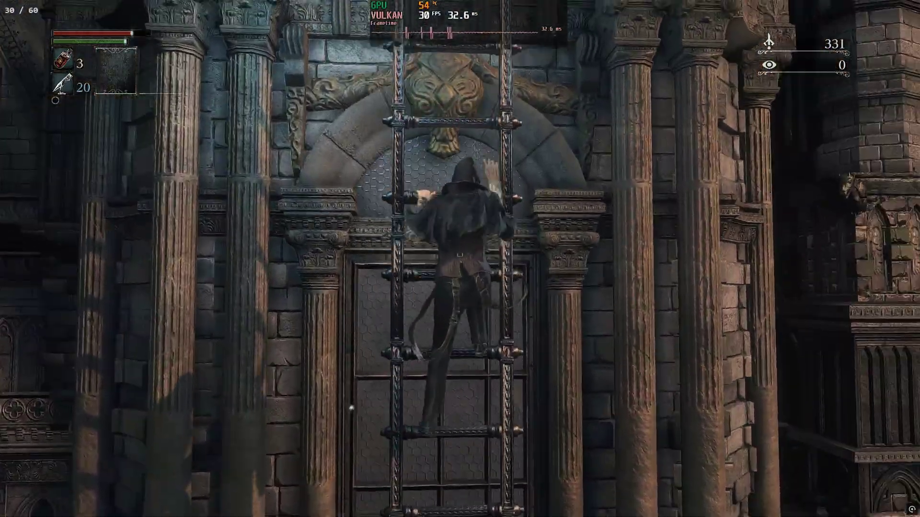
pyautogui.press('w')
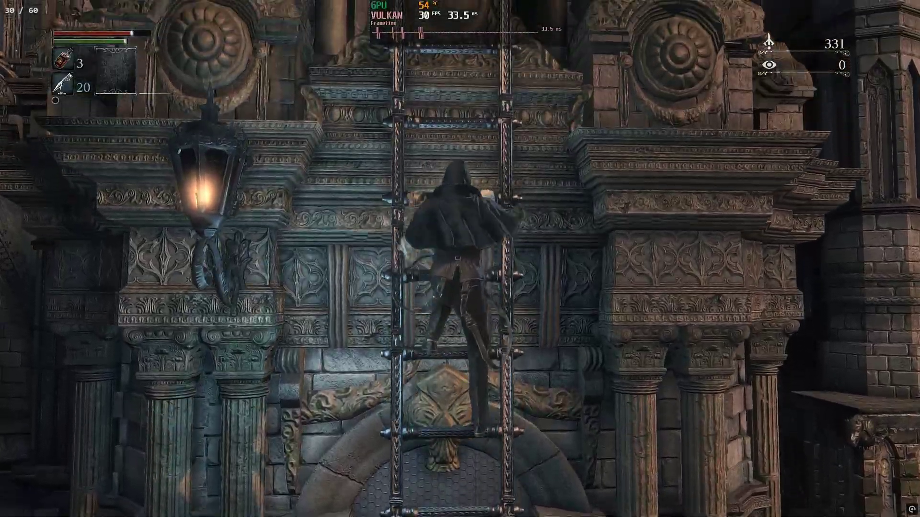
pyautogui.press('w')
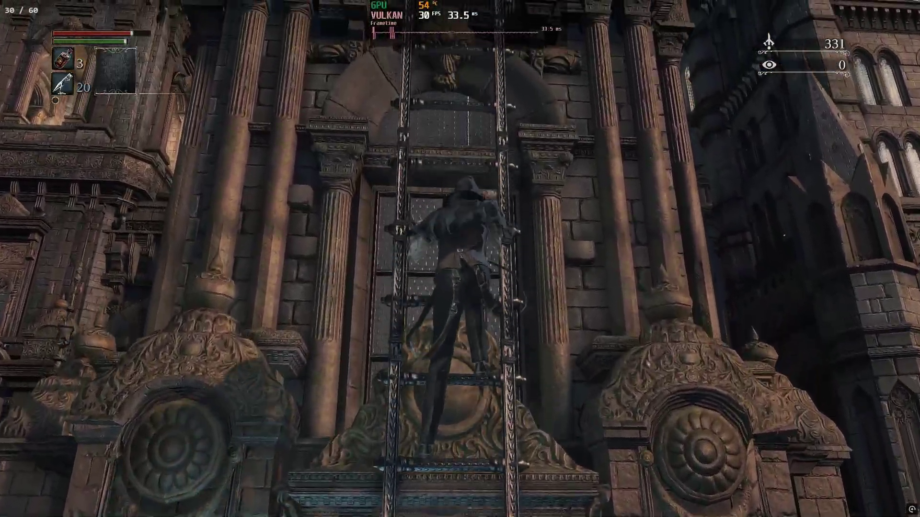
# Climb the long ladder in Bloodborne up to the terrace with the stone balustrade
pyautogui.press('w')
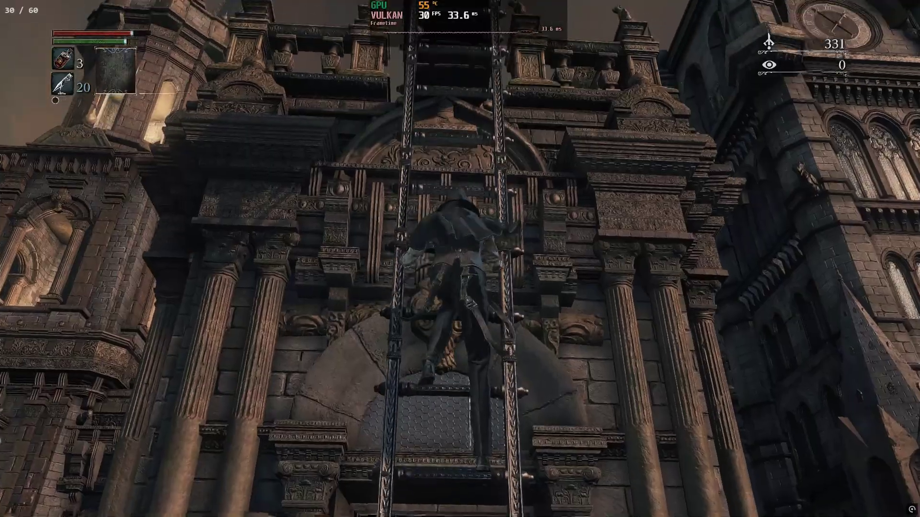
pyautogui.press('w')
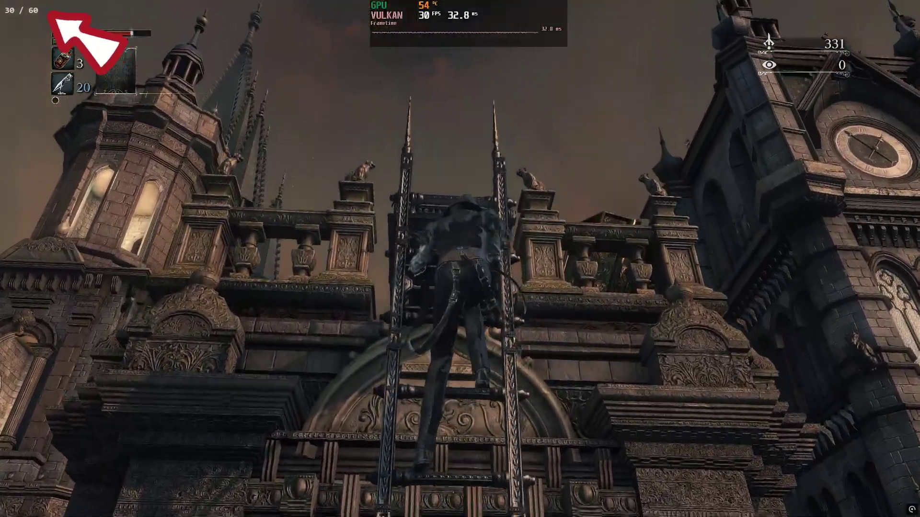
pyautogui.press('w')
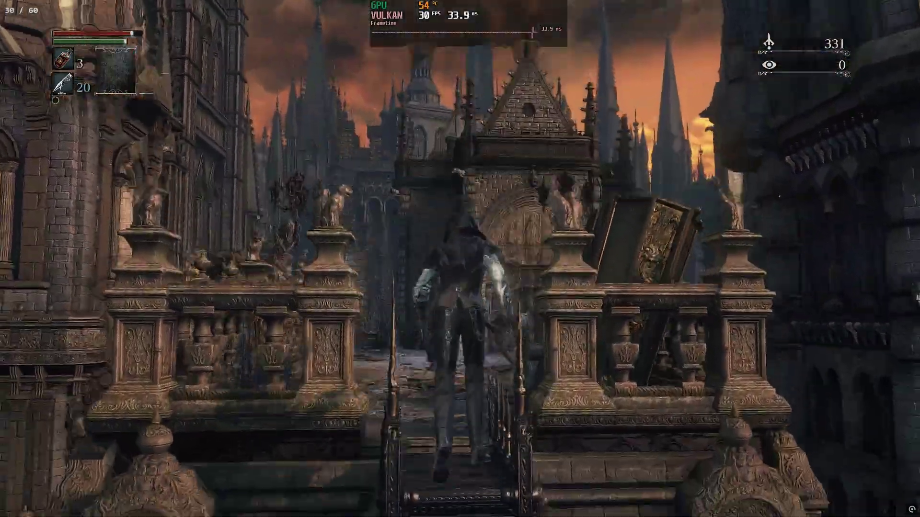
pyautogui.press('w')
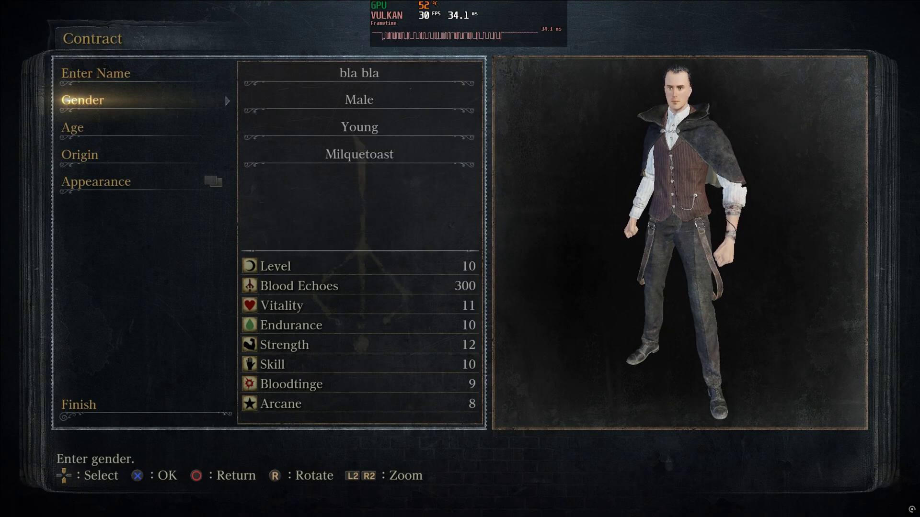
# Reset the character's fine-tuned appearance to default and return to the contract overview
pyautogui.press('Down')
pyautogui.press('Down')
pyautogui.press('Down')
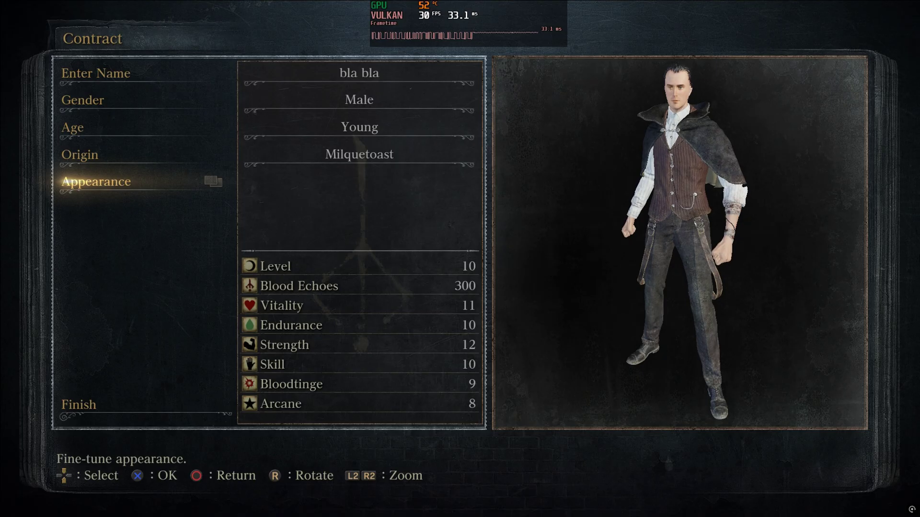
pyautogui.press('Return')
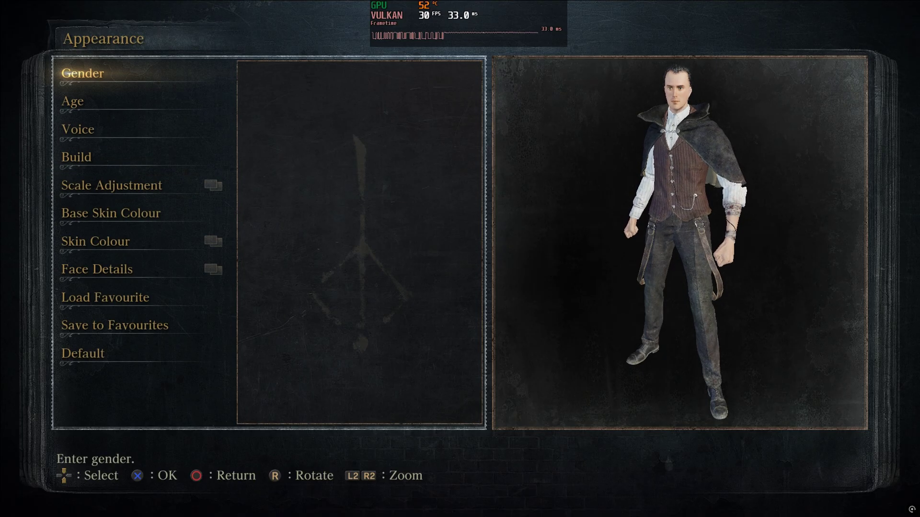
pyautogui.press('Up')
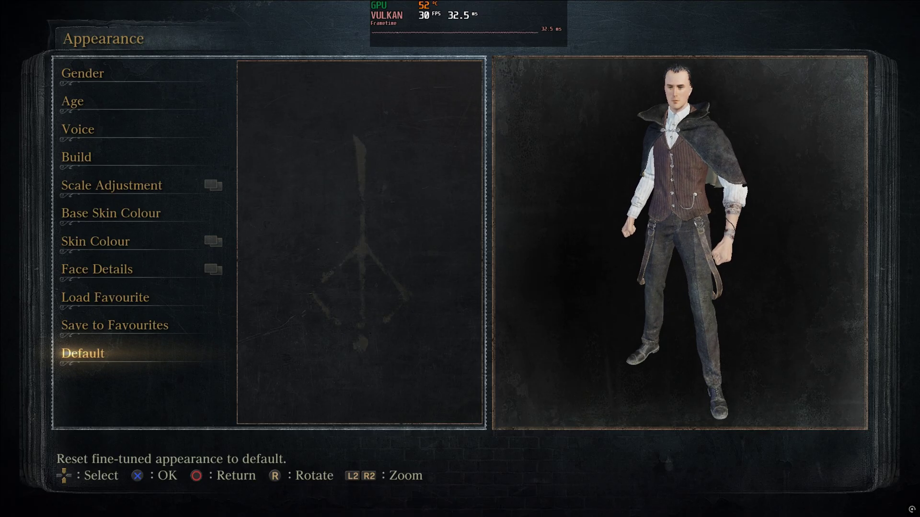
pyautogui.press('Return')
pyautogui.press('Left')
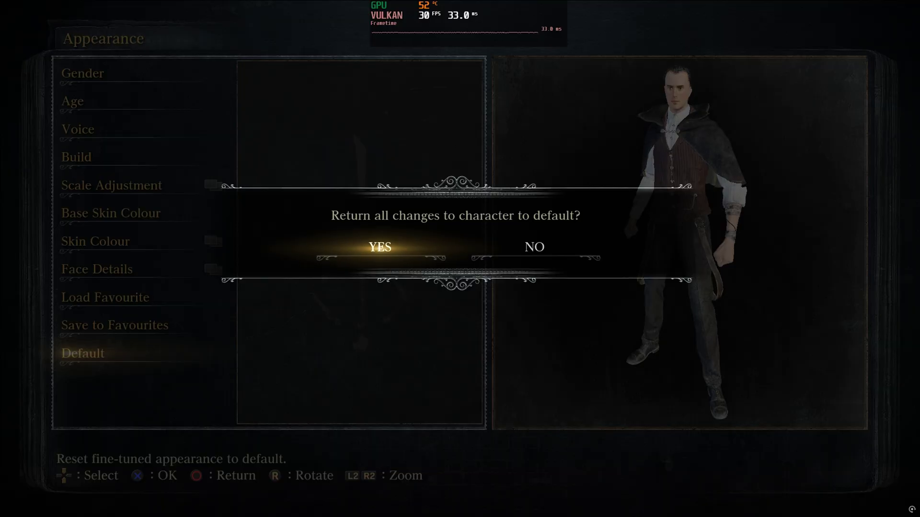
pyautogui.press('Return')
pyautogui.press('Escape')
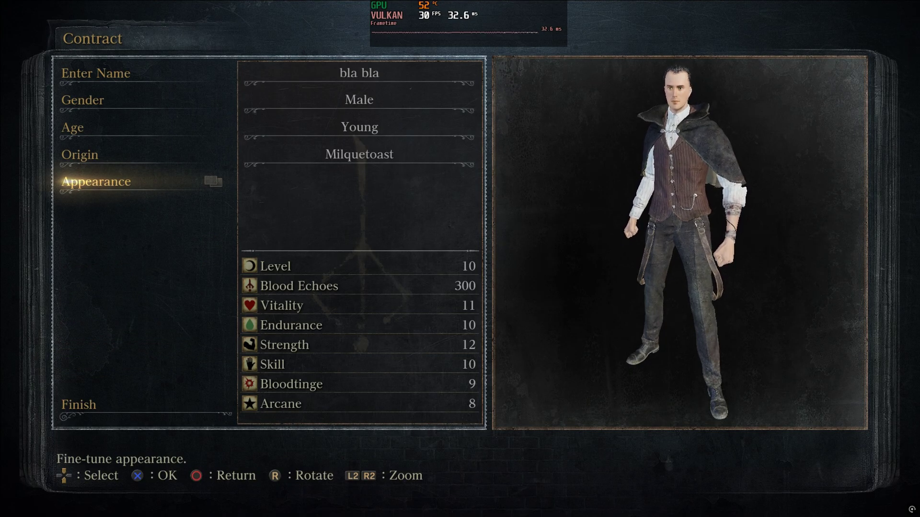
# Finish the character creation and confirm finalising the contract
pyautogui.press('Down')
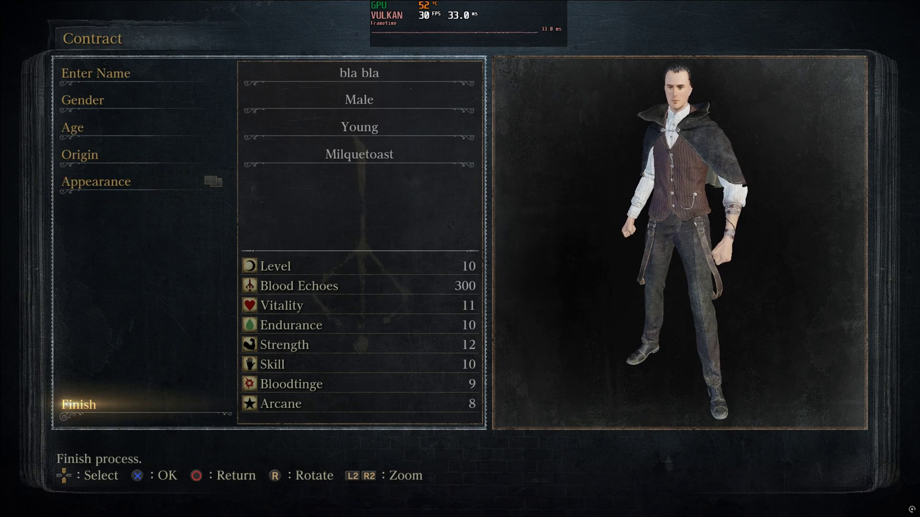
pyautogui.press('Return')
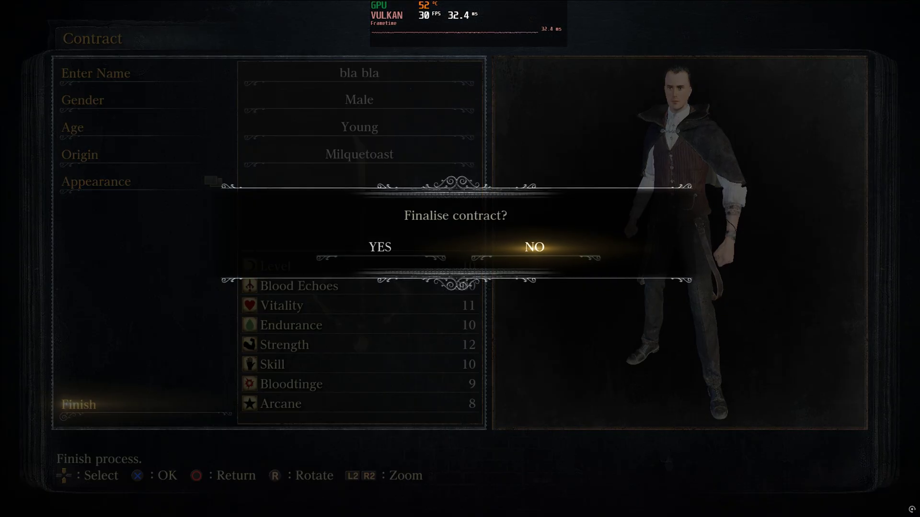
pyautogui.press('Left')
pyautogui.press('Return')
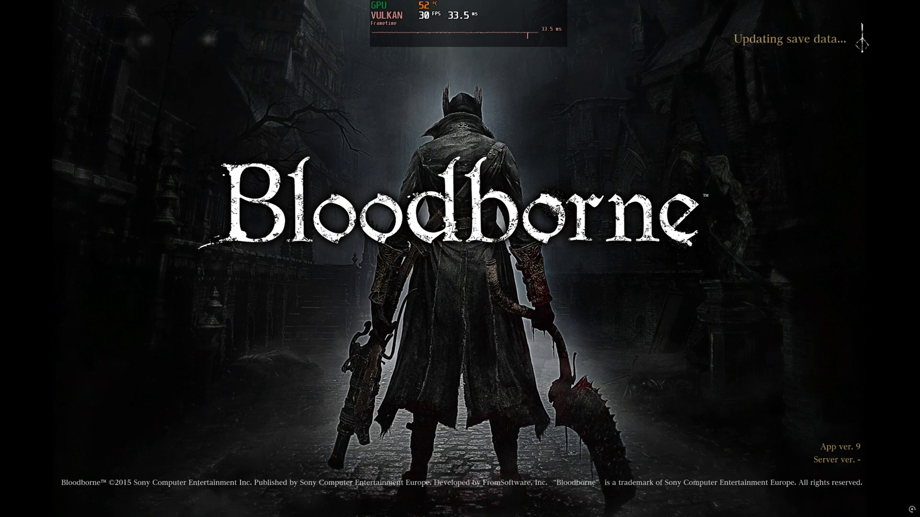